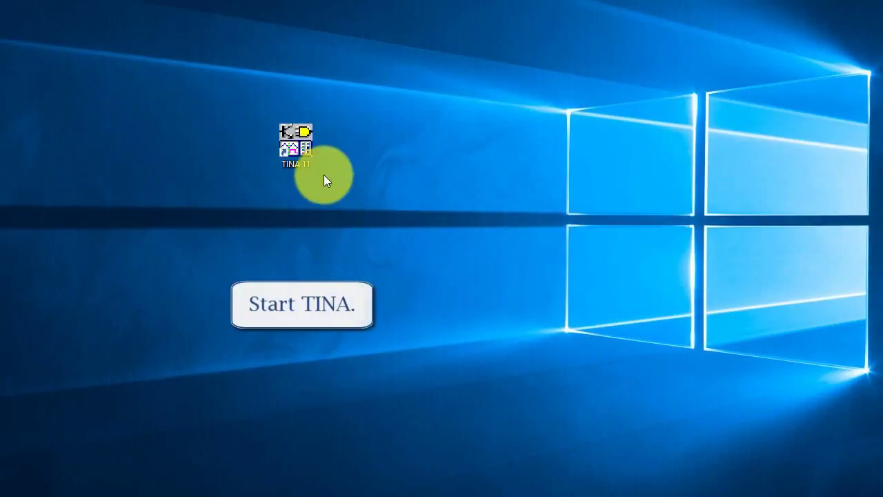
# Step: Launch TINA 11 and place a battery on the schematic
pyautogui.click(302, 149)
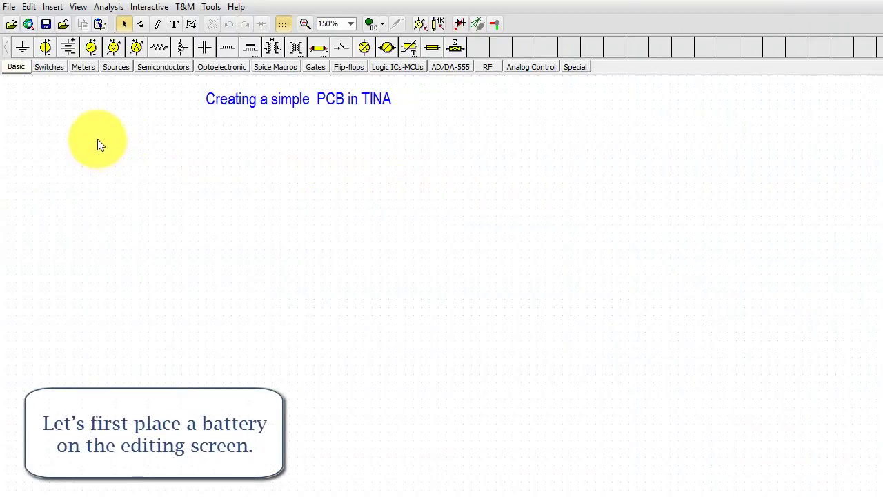
pyautogui.click(67, 48)
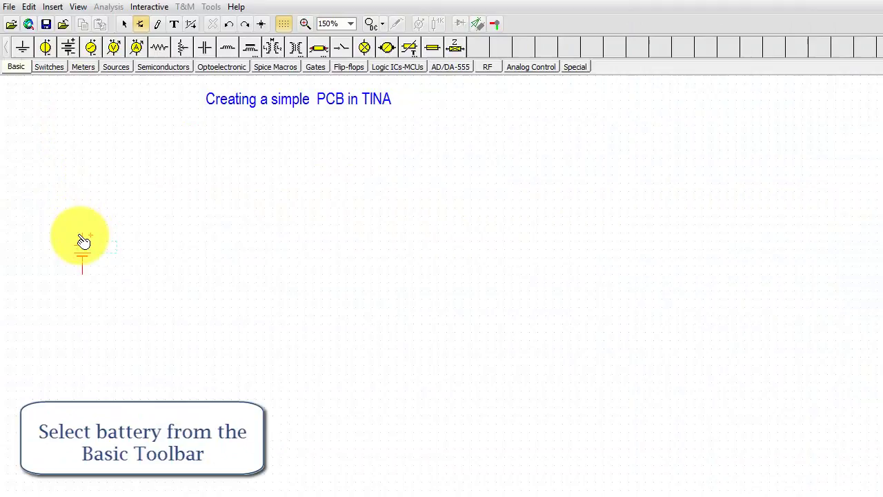
pyautogui.click(81, 243)
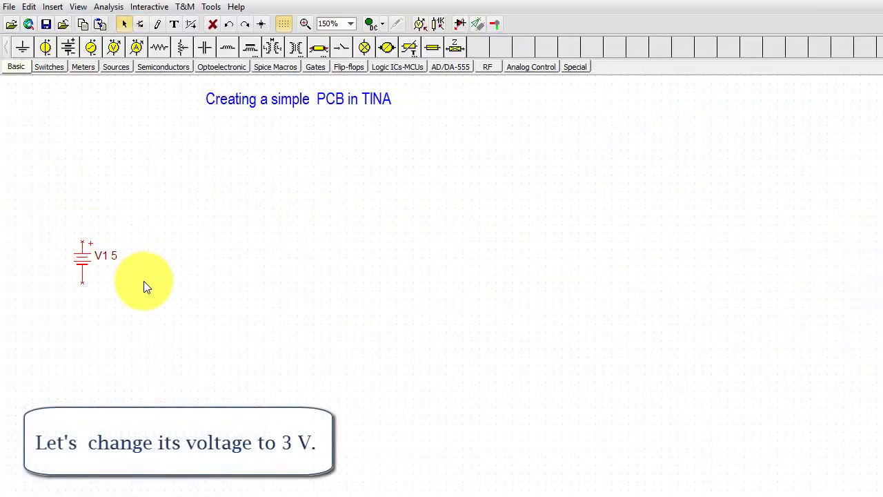
# Step: Enter 3 as the battery's voltage in its properties
pyautogui.doubleClick(98, 256)
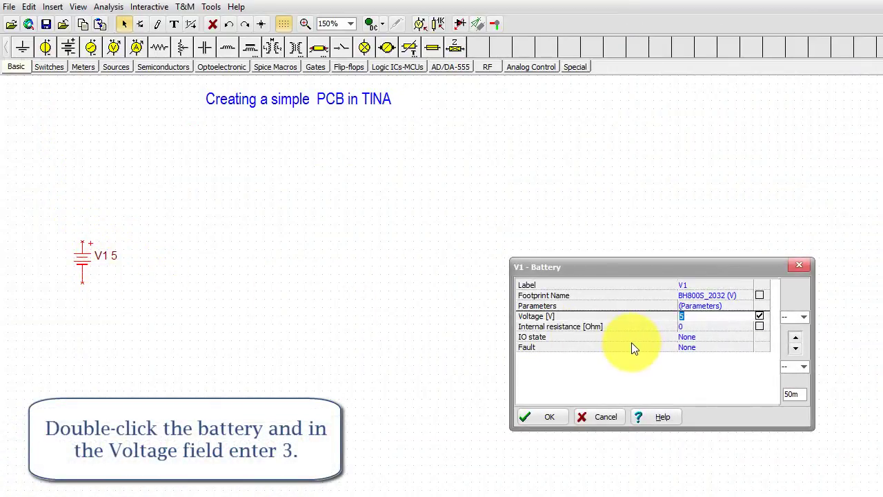
pyautogui.write('3')
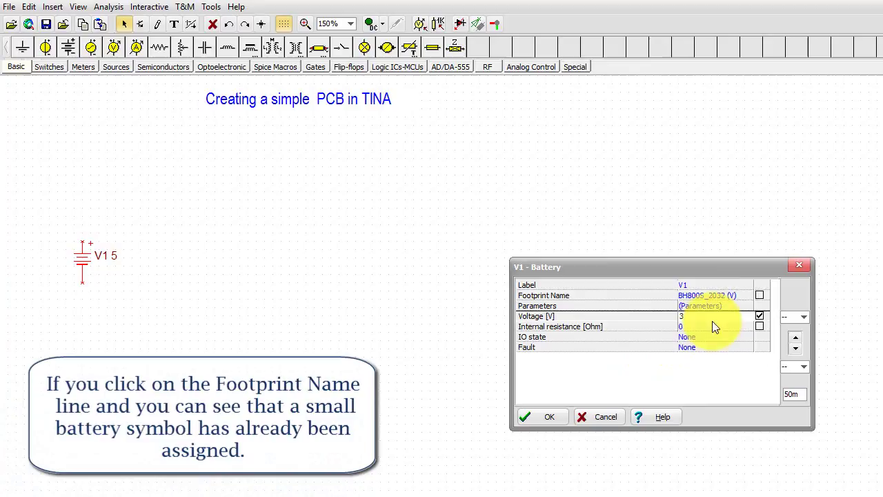
pyautogui.click(748, 297)
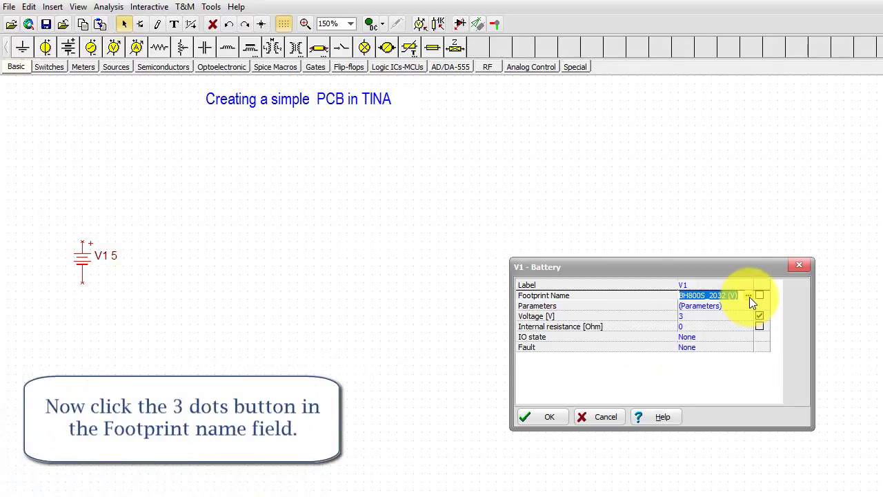
# Step: Review the battery's BH800S_2032 footprint without changes and confirm the 3 V value
pyautogui.click(749, 296)
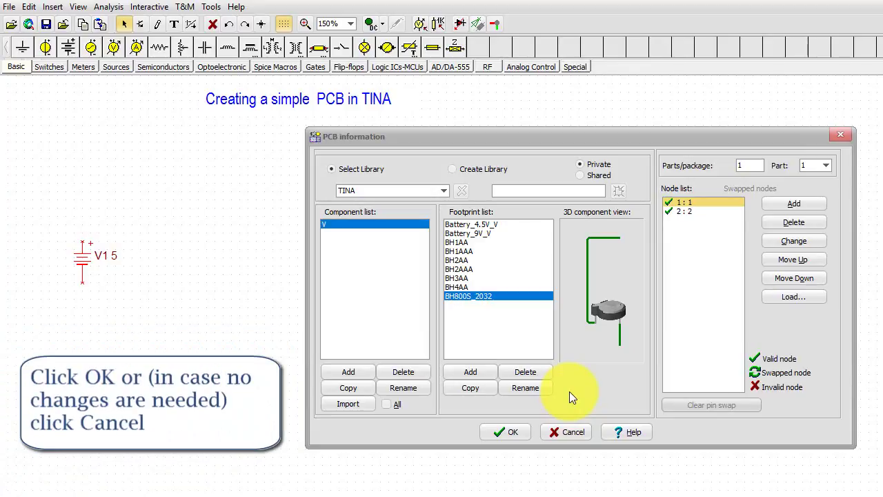
pyautogui.click(555, 434)
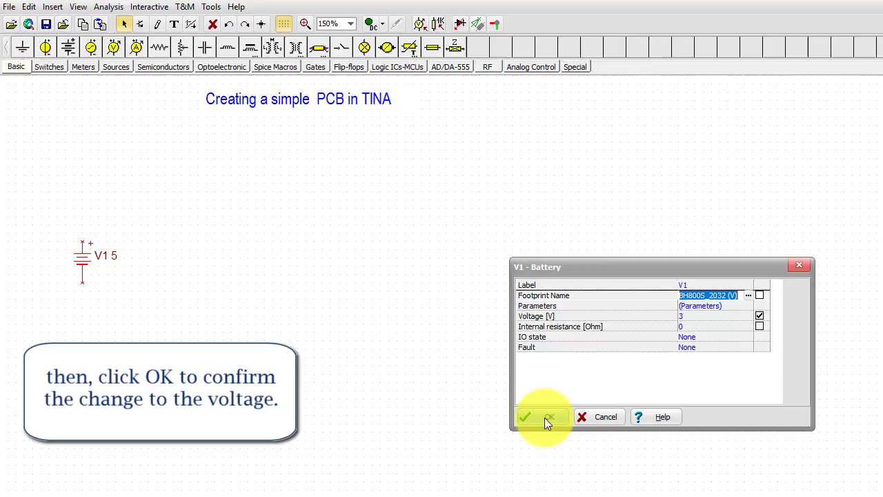
pyautogui.click(545, 418)
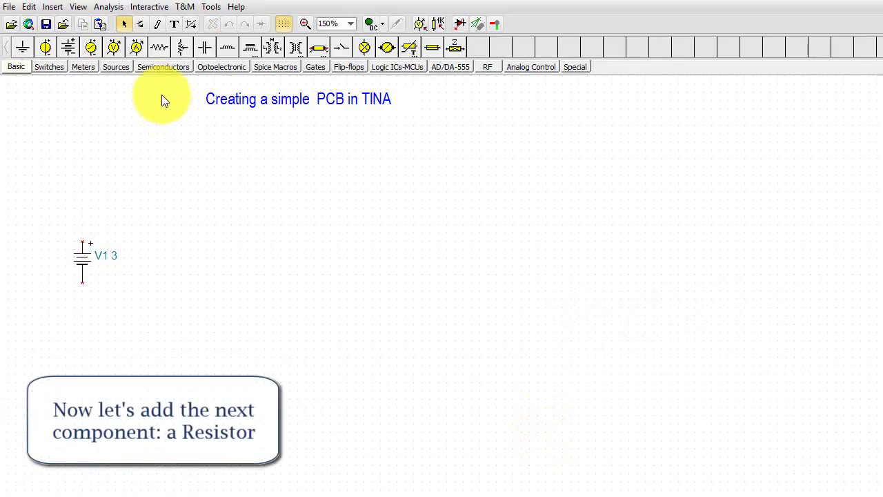
# Step: Place resistor R1 above the battery and set its resistance to 68 Ω
pyautogui.click(157, 53)
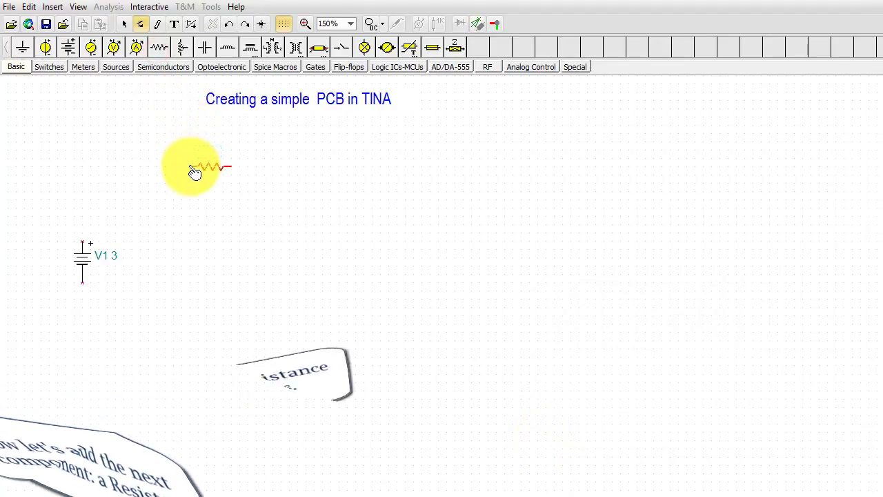
pyautogui.click(194, 176)
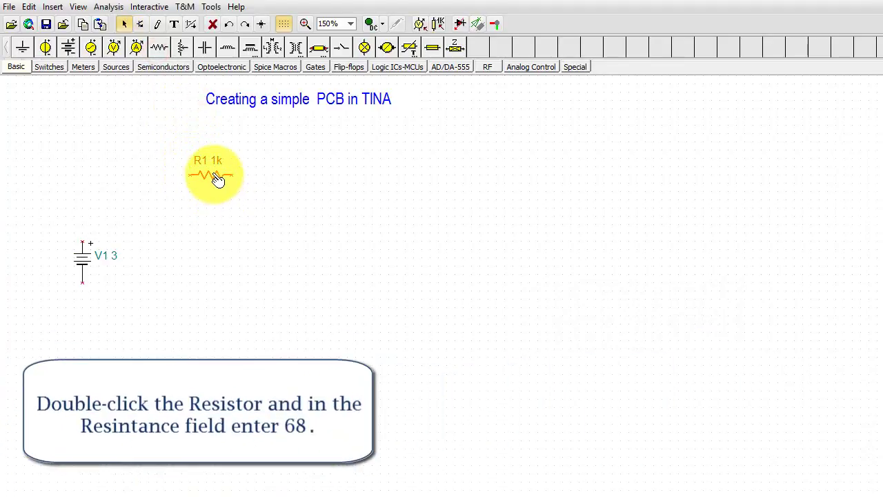
pyautogui.click(214, 175)
pyautogui.doubleClick(215, 176)
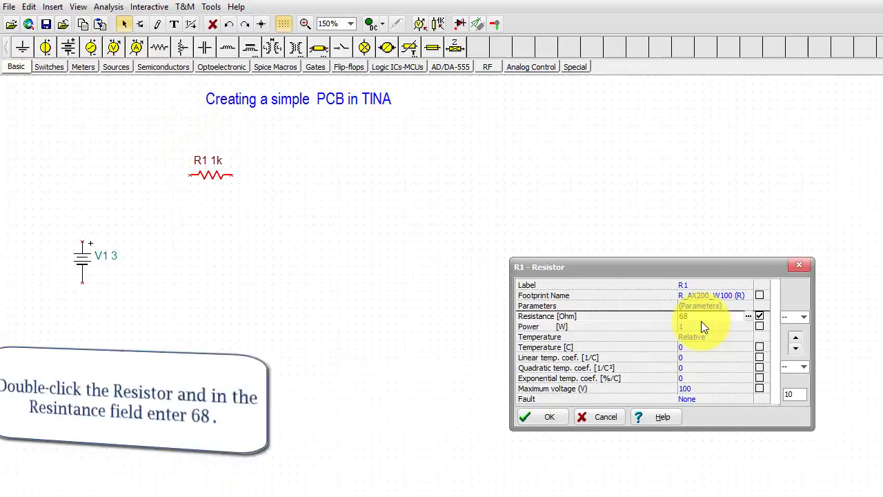
pyautogui.press('Return')
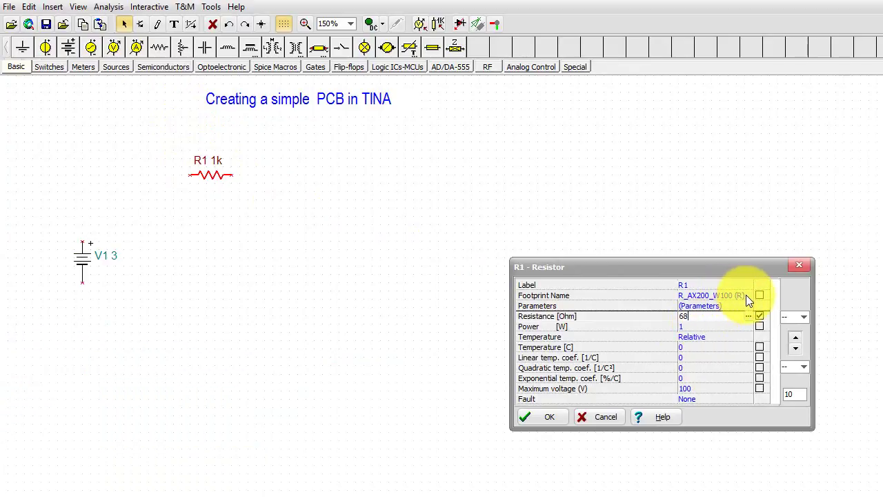
# Step: Preview other footprints, keep R_AX200_W100, and apply the resistor settings
pyautogui.click(746, 295)
pyautogui.click(746, 296)
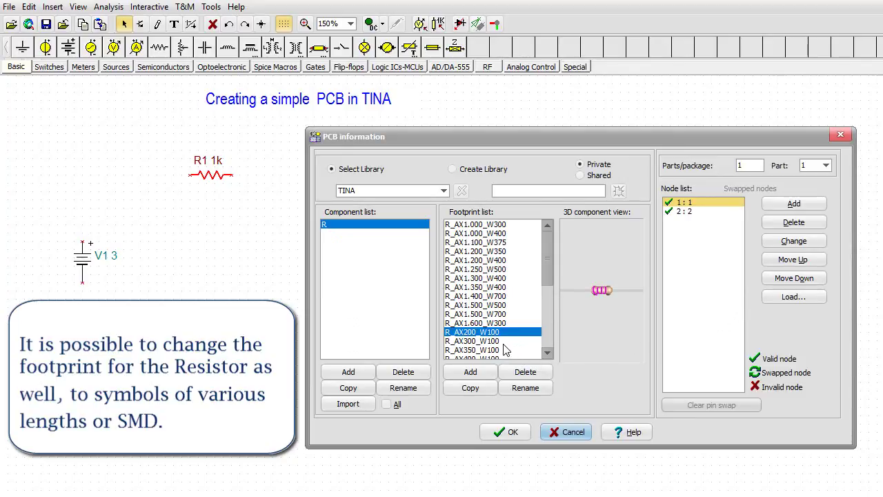
pyautogui.click(492, 341)
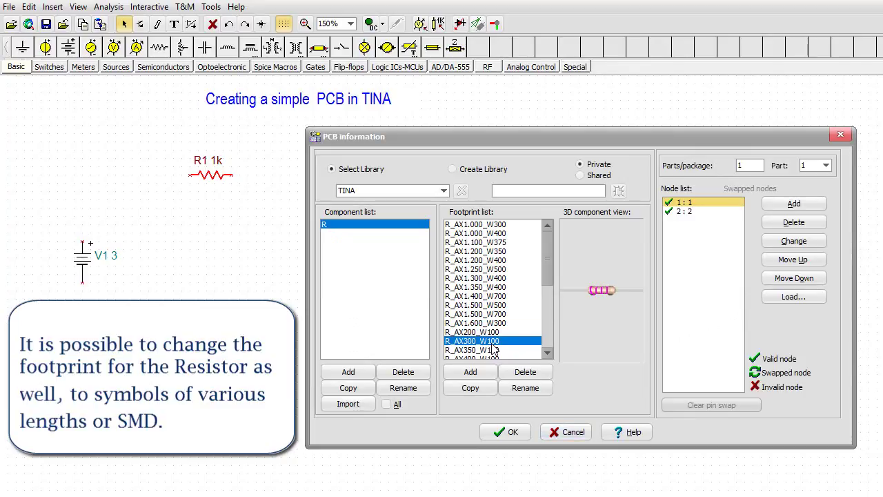
pyautogui.click(497, 350)
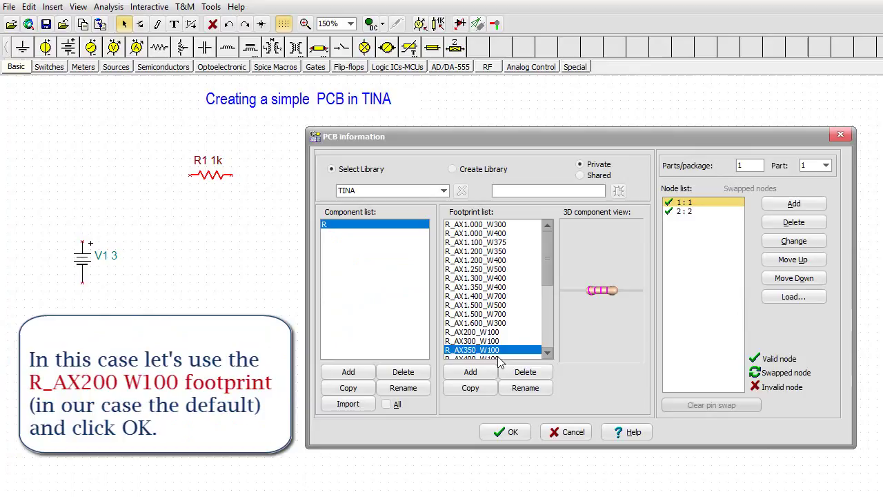
pyautogui.scroll(-2, 544, 314)
pyautogui.scroll(1, 545, 315)
pyautogui.click(472, 322)
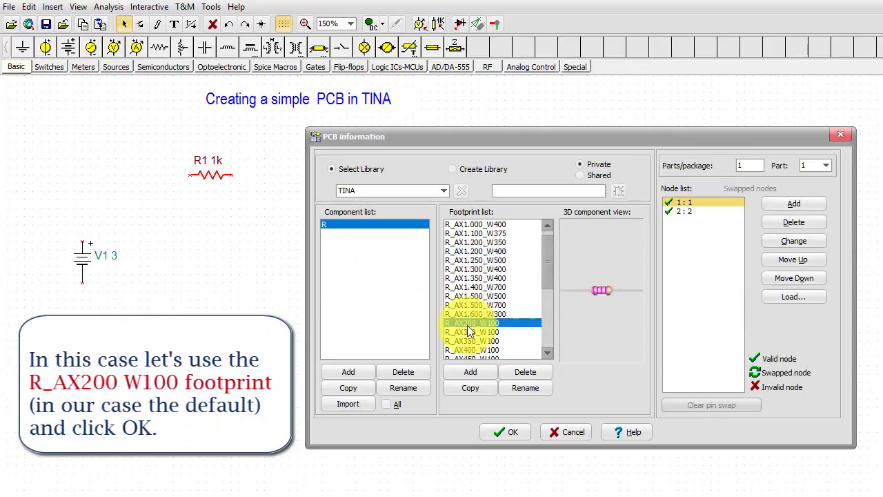
pyautogui.click(501, 432)
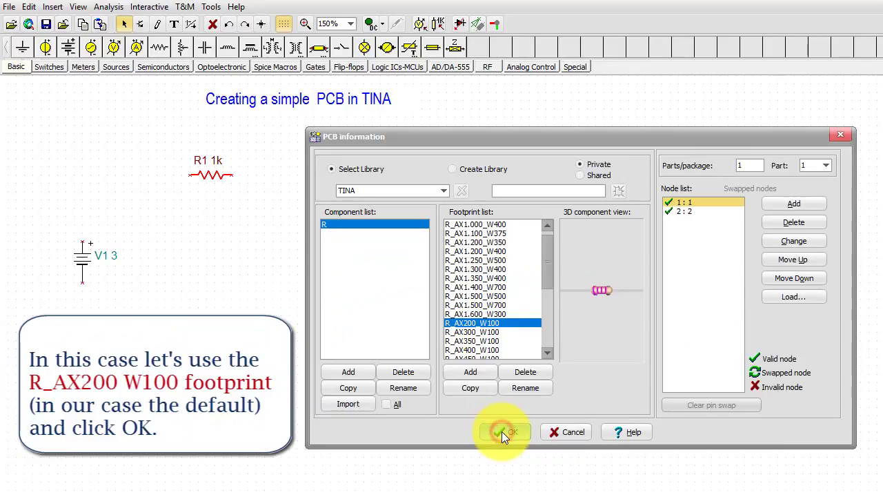
pyautogui.click(536, 422)
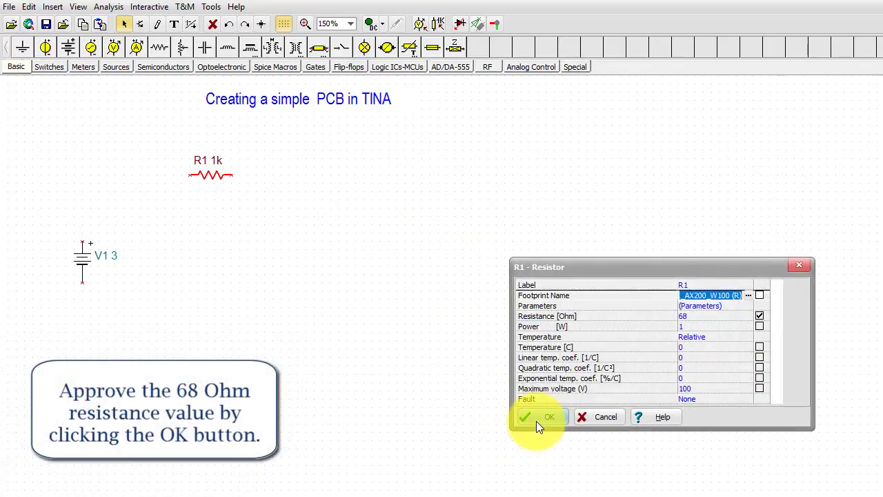
pyautogui.click(537, 421)
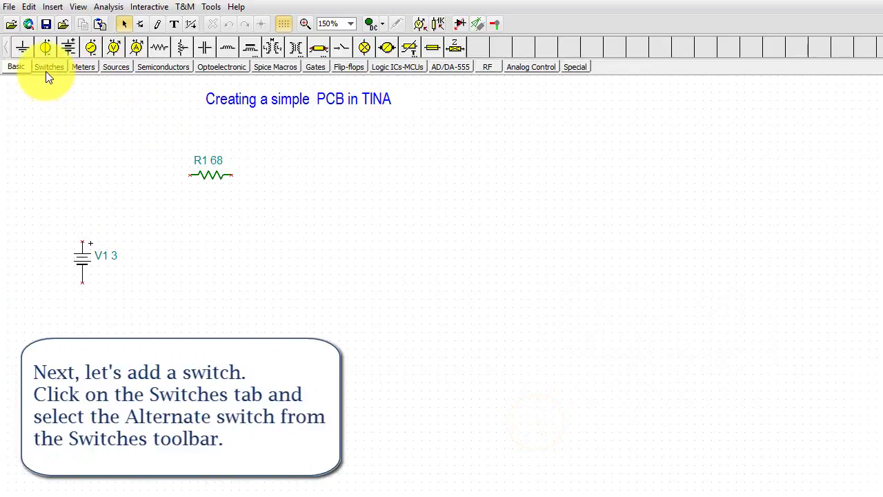
# Step: Place an alternate SPDT switch rotated 180° to the right of R1
pyautogui.click(46, 71)
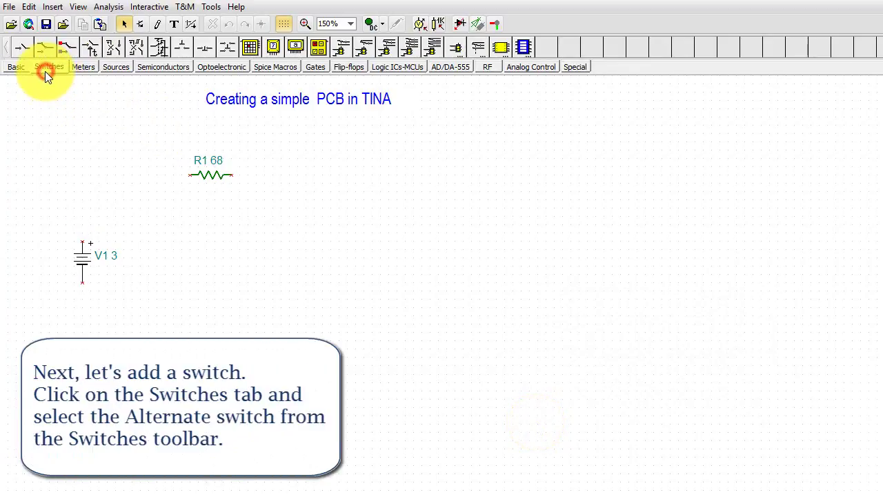
pyautogui.click(42, 47)
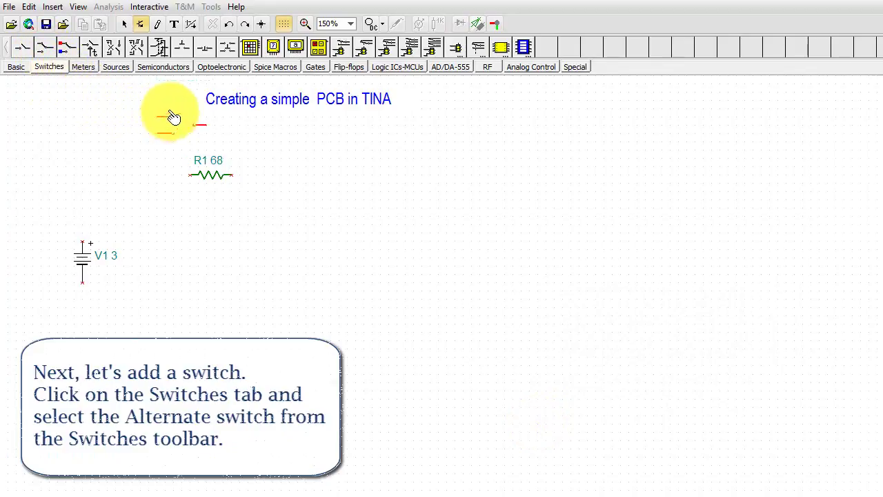
pyautogui.click(247, 28)
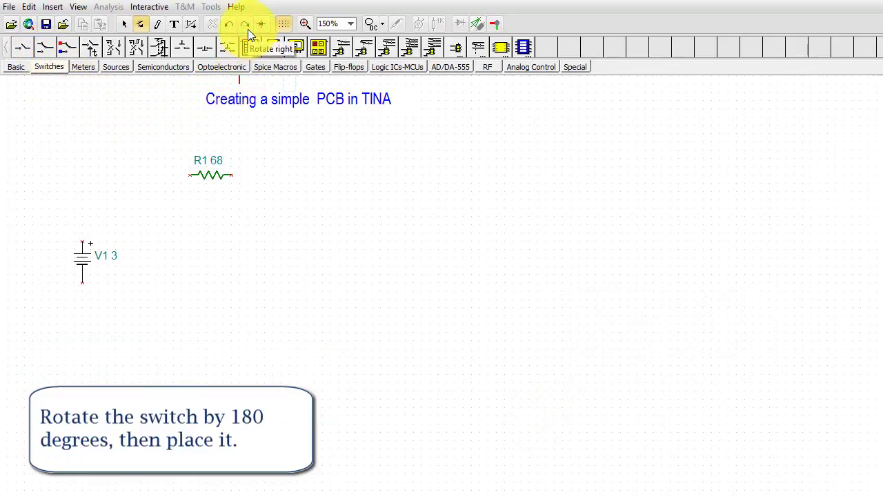
pyautogui.click(247, 29)
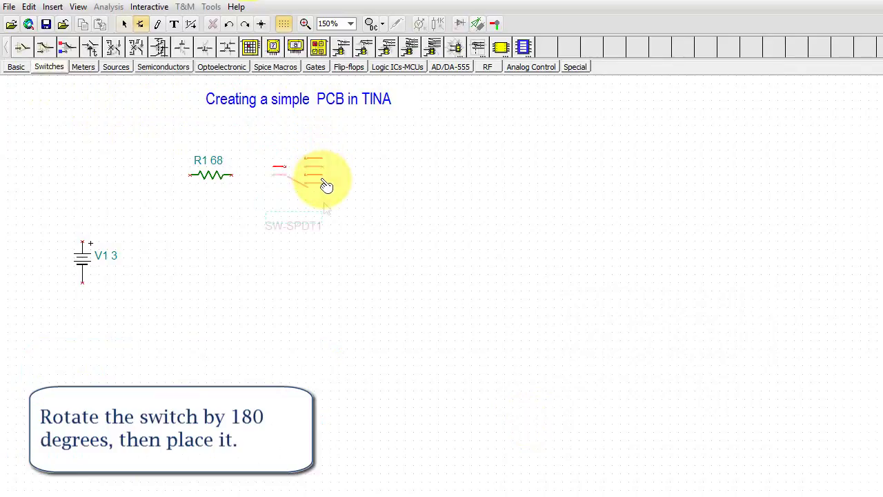
pyautogui.click(322, 185)
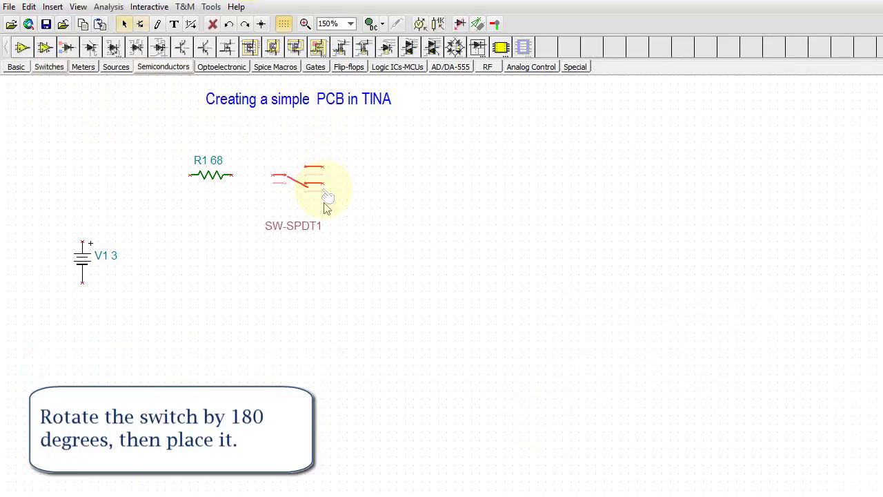
# Step: Confirm the switch uses the SW_SPDT_TS01-C footprint
pyautogui.doubleClick(287, 178)
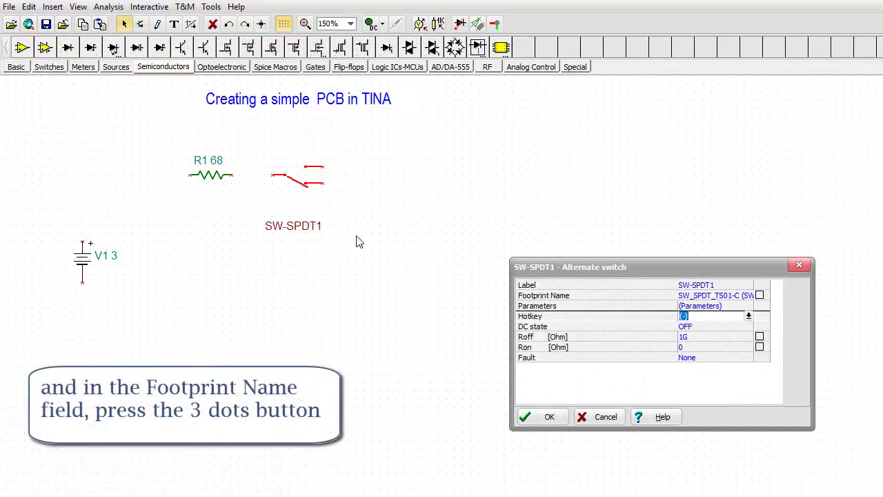
pyautogui.click(749, 295)
pyautogui.click(751, 296)
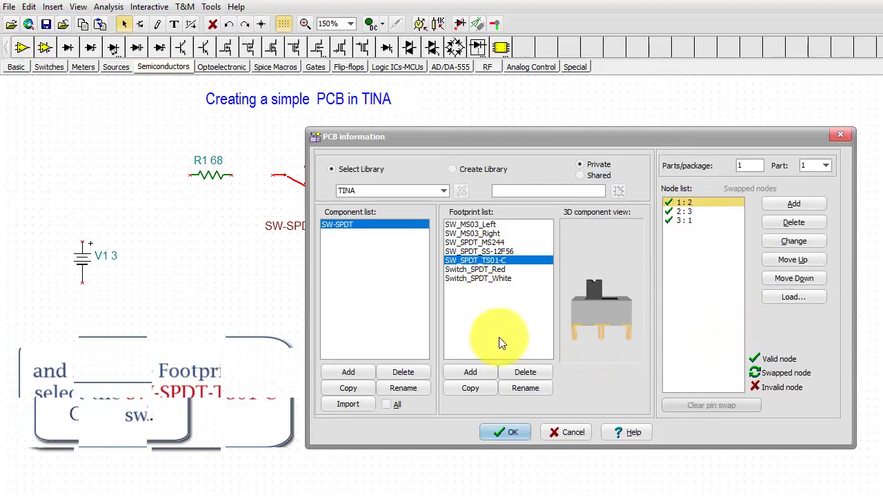
pyautogui.click(502, 431)
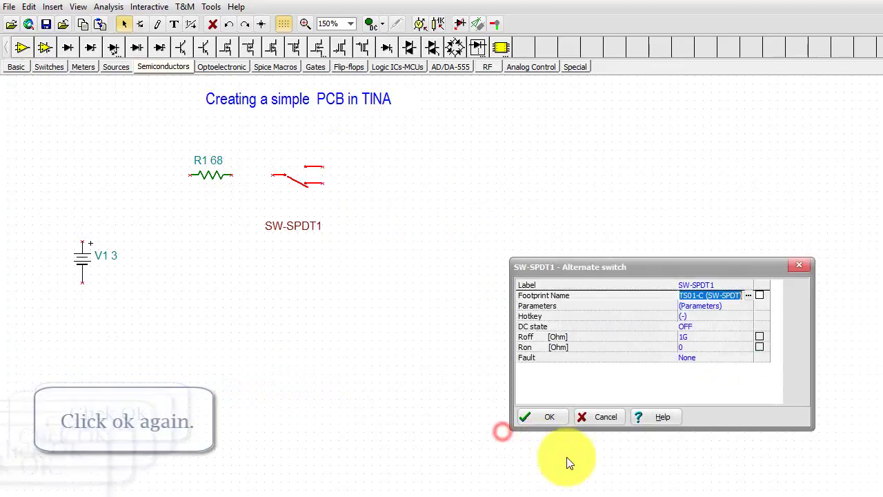
# Step: Add two vertical CQX35A LEDs, LED1 beside the switch and LED2 further right
pyautogui.click(557, 419)
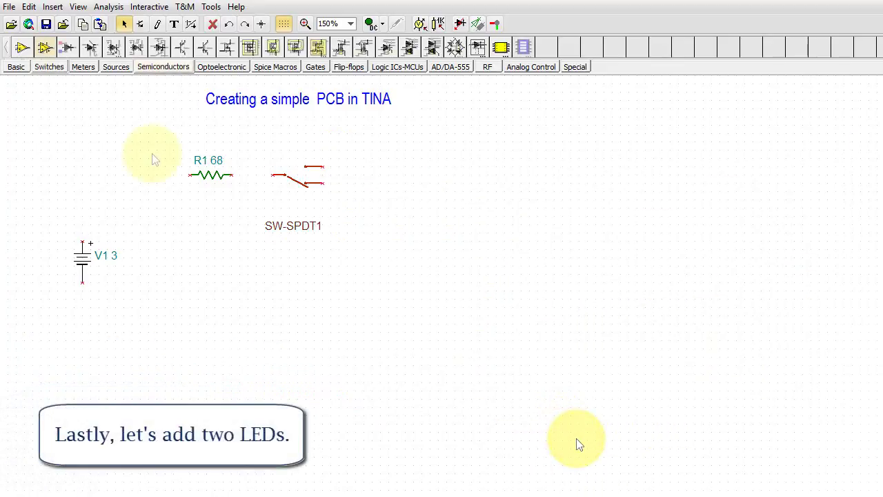
pyautogui.click(147, 70)
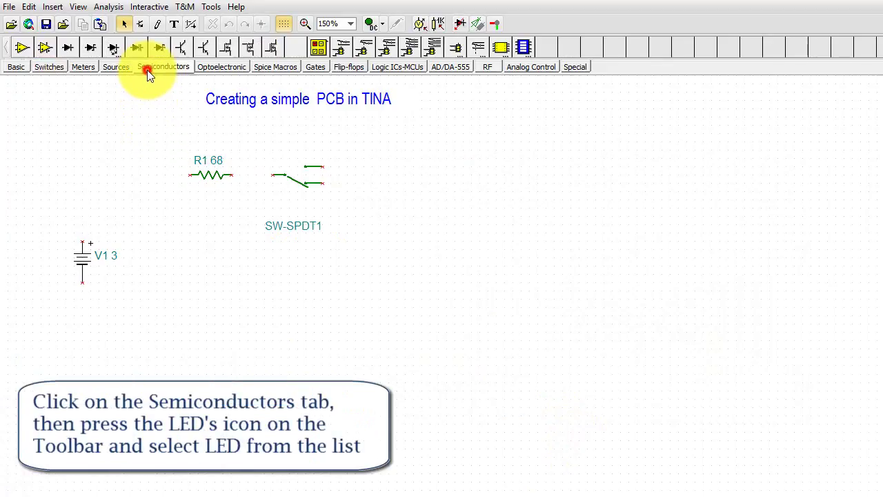
pyautogui.click(114, 50)
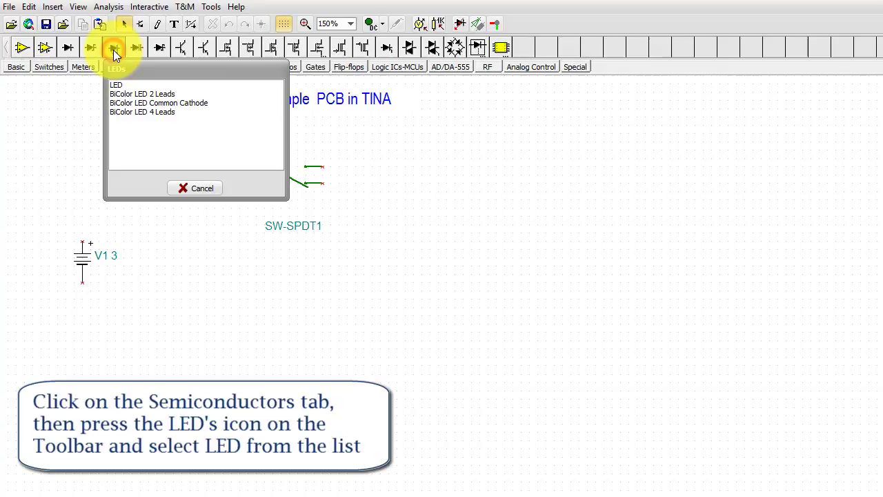
pyautogui.click(118, 86)
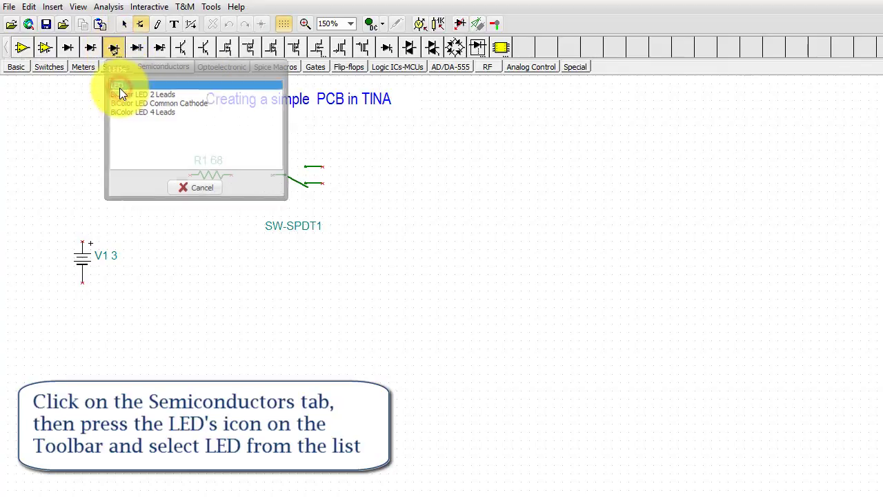
pyautogui.click(245, 25)
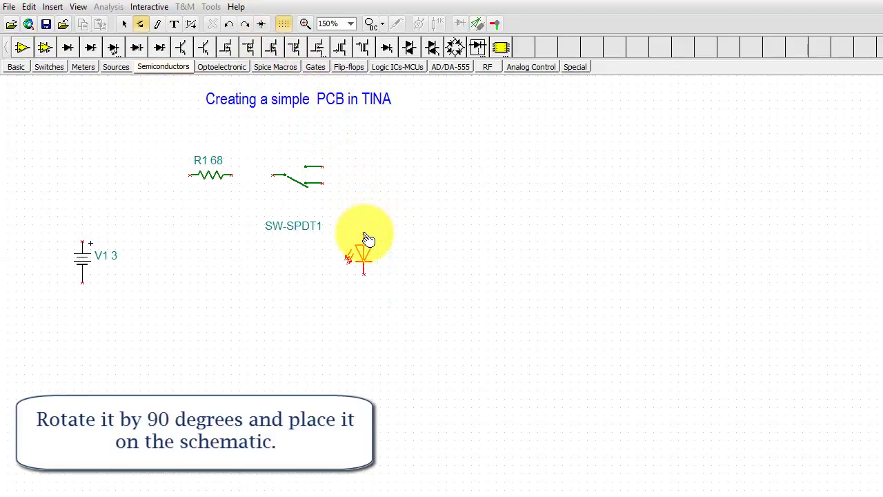
pyautogui.click(366, 243)
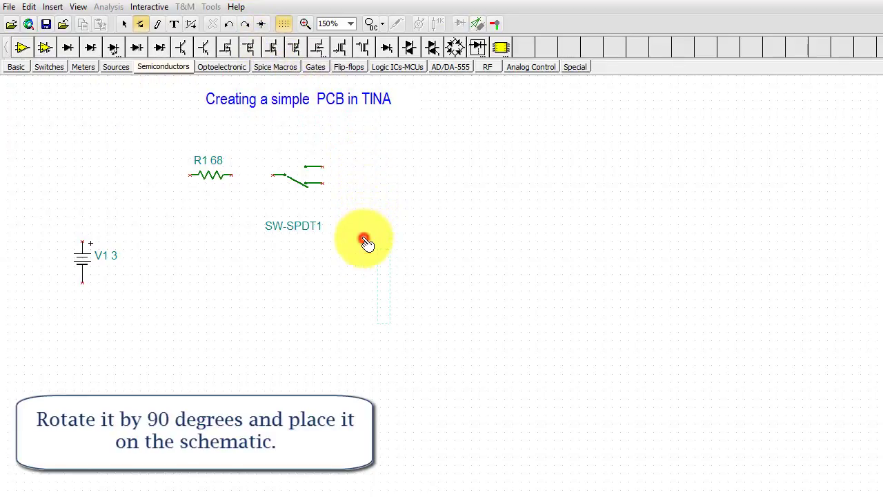
pyautogui.click(425, 229)
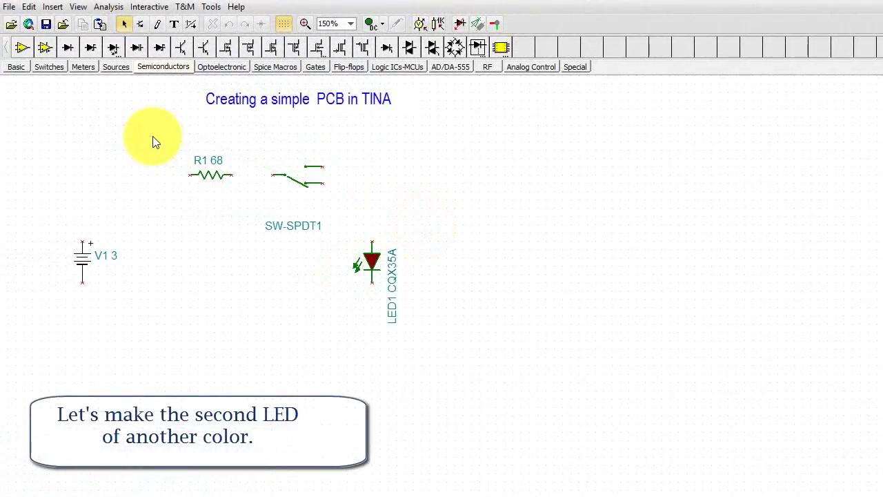
pyautogui.click(114, 49)
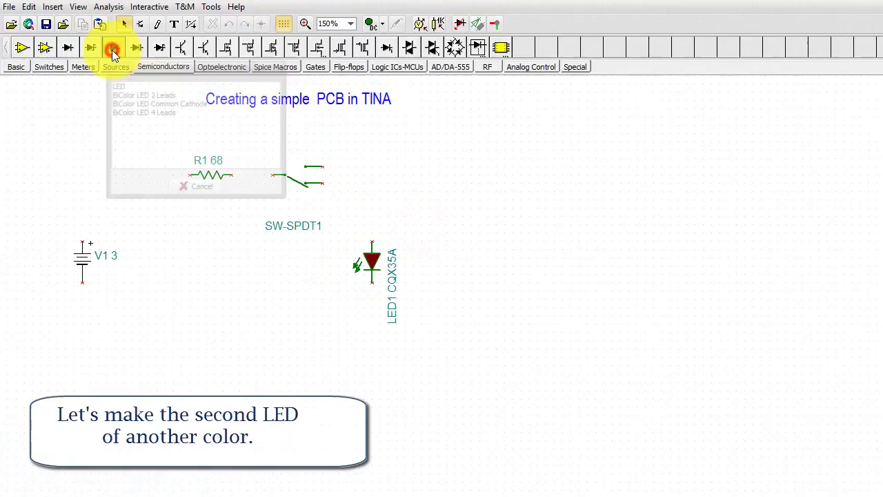
pyautogui.doubleClick(119, 86)
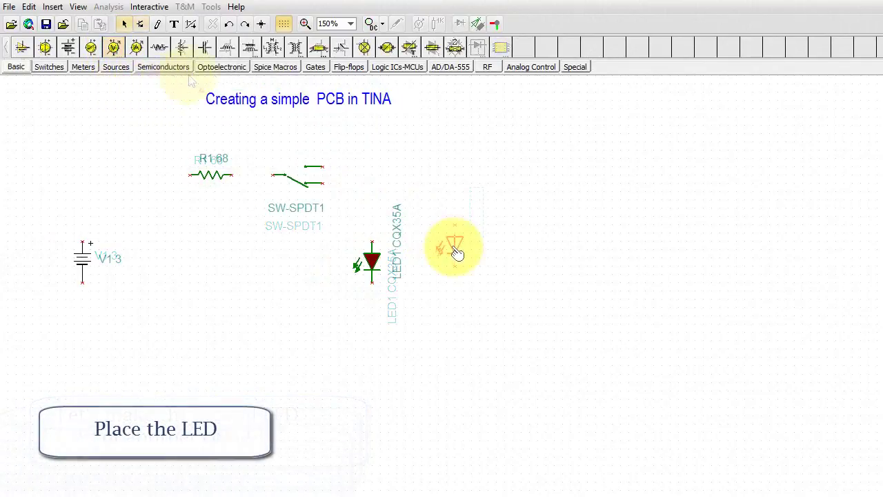
pyautogui.click(455, 261)
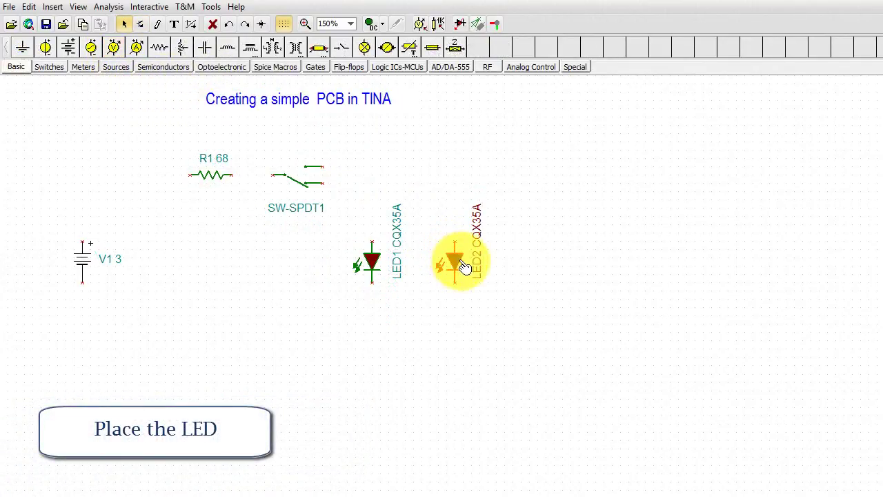
# Step: Change LED2's type to CQX36A from the catalog, making it green
pyautogui.doubleClick(466, 271)
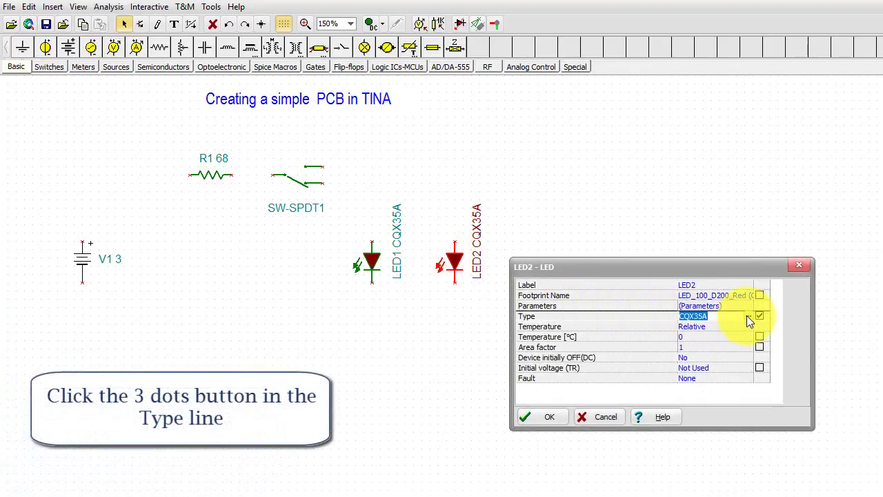
pyautogui.click(748, 316)
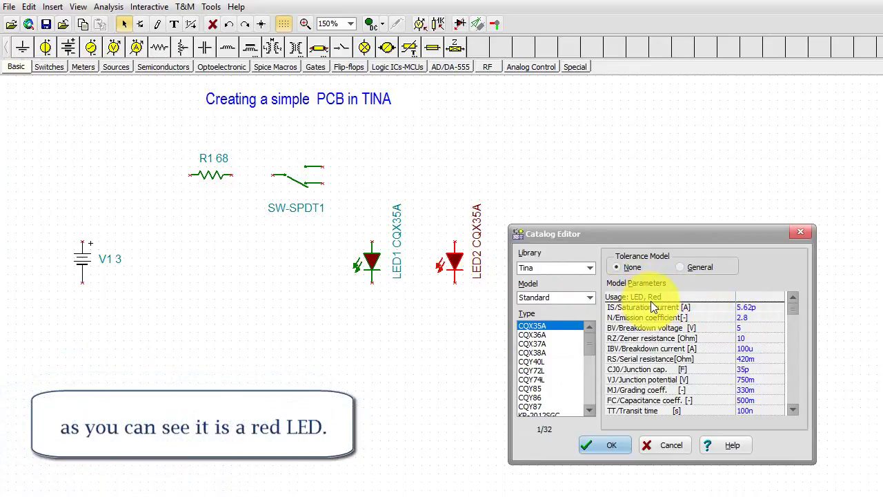
pyautogui.moveTo(592, 340)
pyautogui.mouseDown()
pyautogui.moveTo(590, 385)
pyautogui.moveTo(592, 343)
pyautogui.mouseUp()
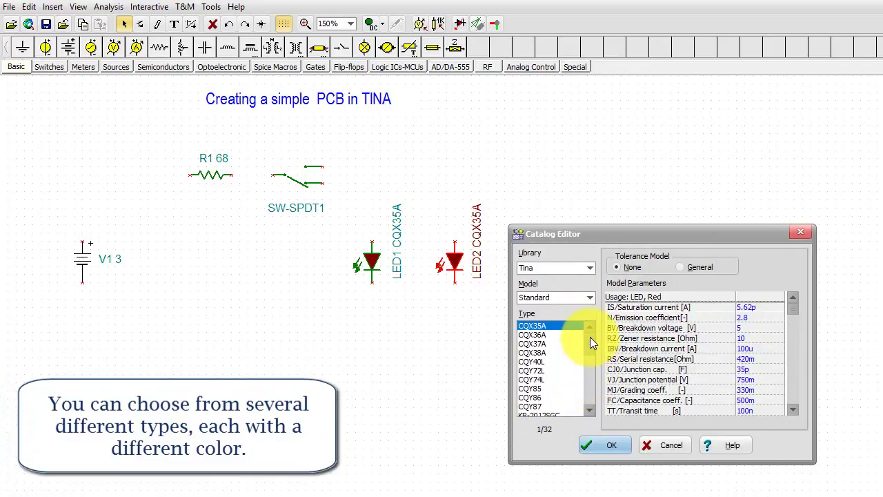
pyautogui.click(539, 336)
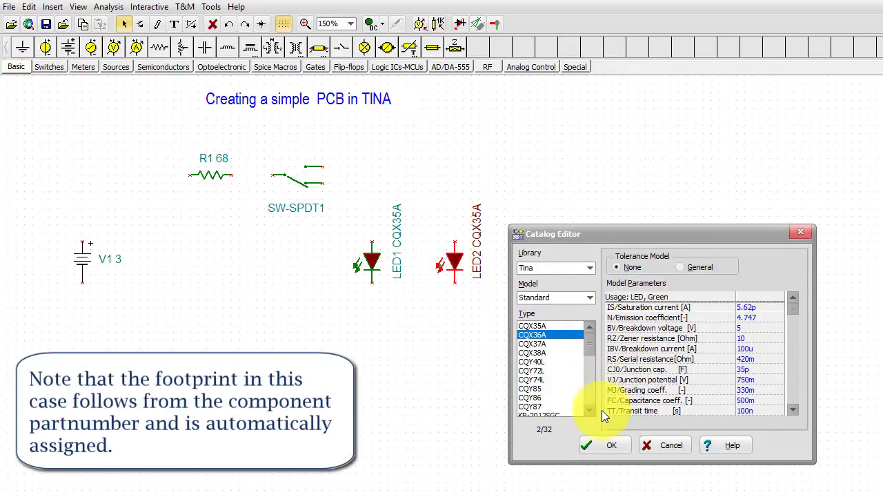
pyautogui.click(599, 446)
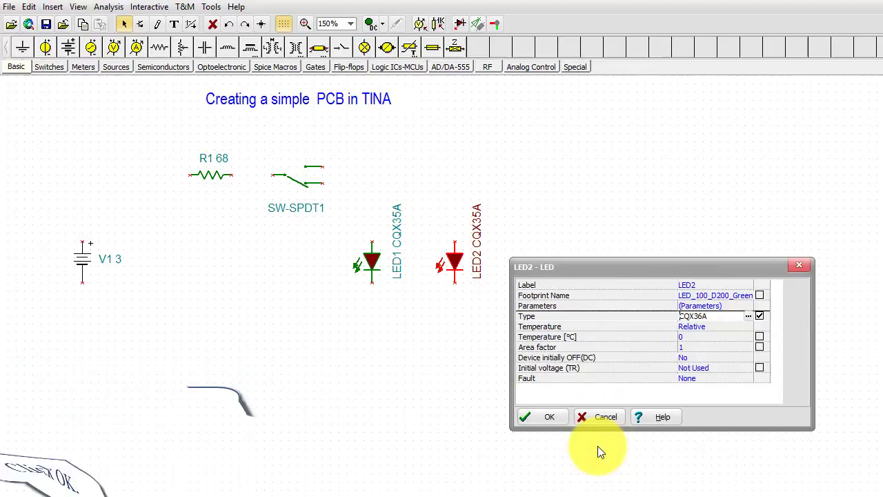
pyautogui.click(539, 423)
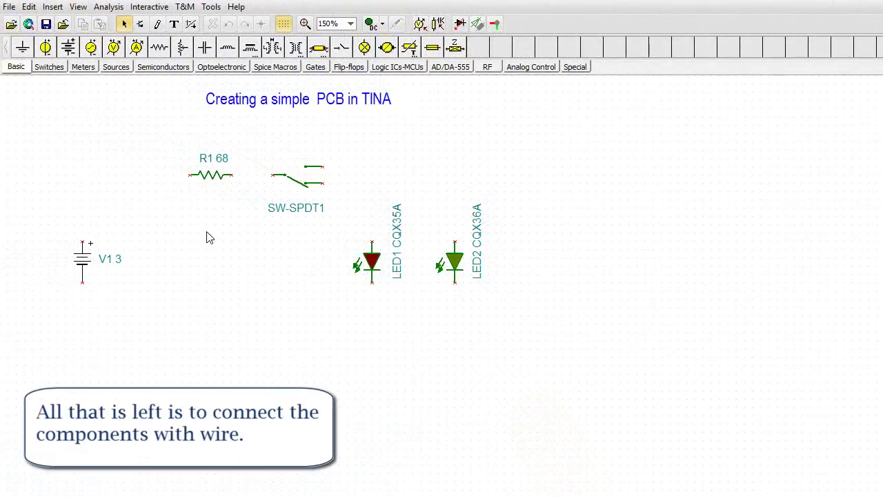
# Step: Draw wires linking R1 to the battery, the switch to LED2, and LED1's return to LED2
pyautogui.click(191, 174)
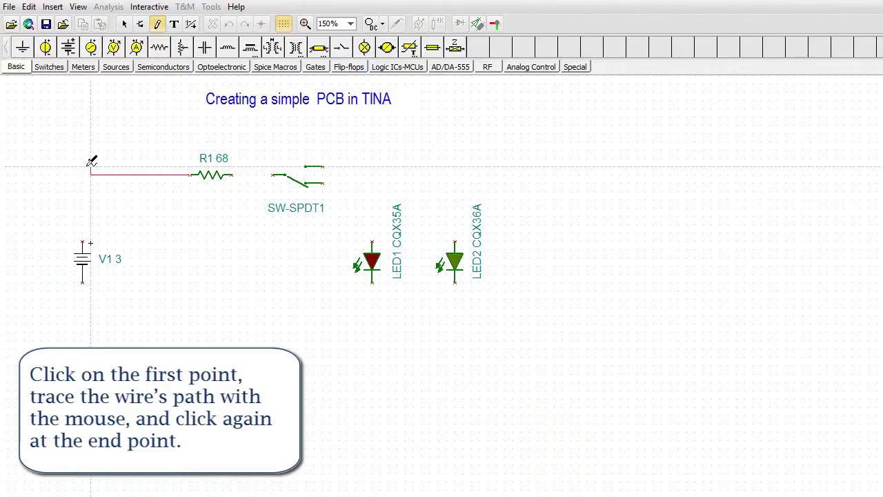
pyautogui.click(83, 240)
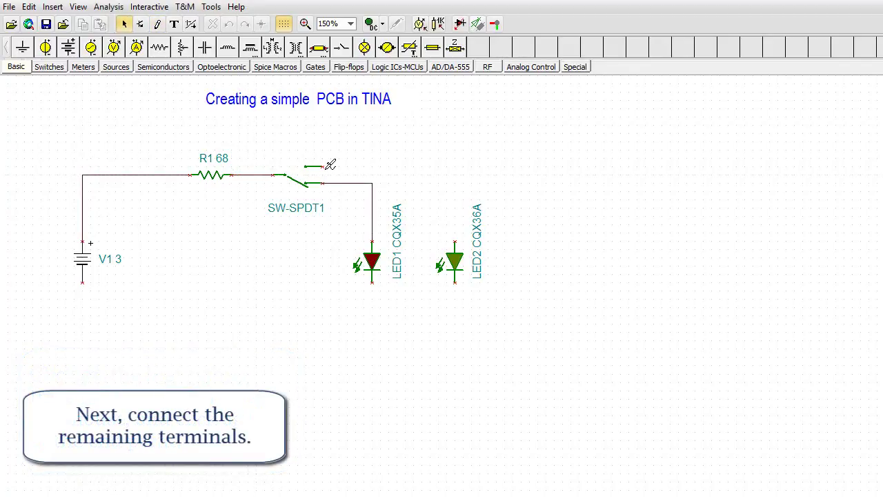
pyautogui.click(325, 166)
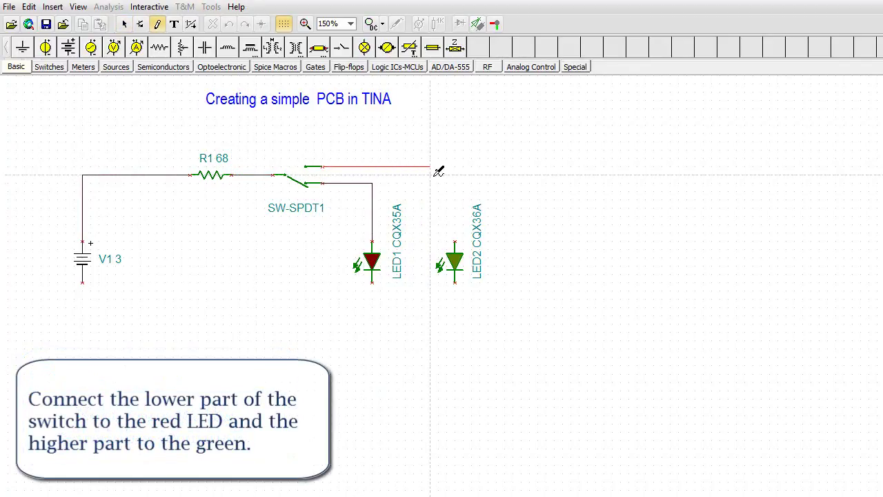
pyautogui.click(455, 243)
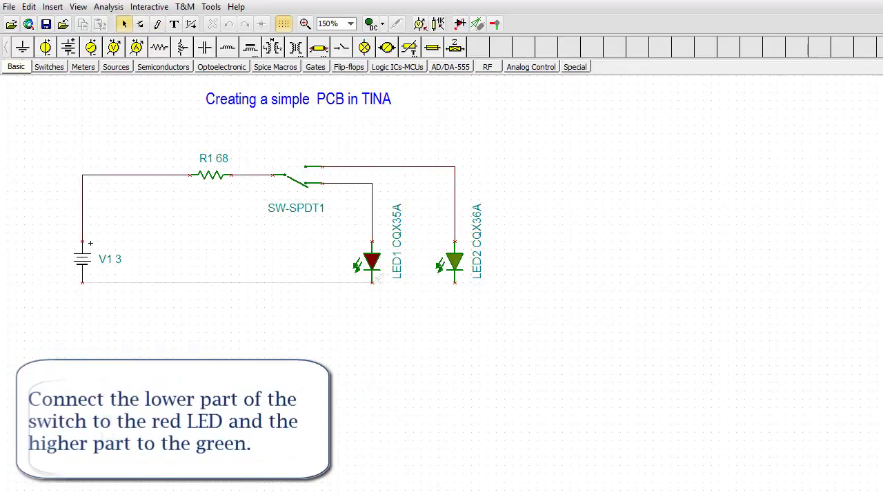
pyautogui.click(372, 282)
pyautogui.click(456, 282)
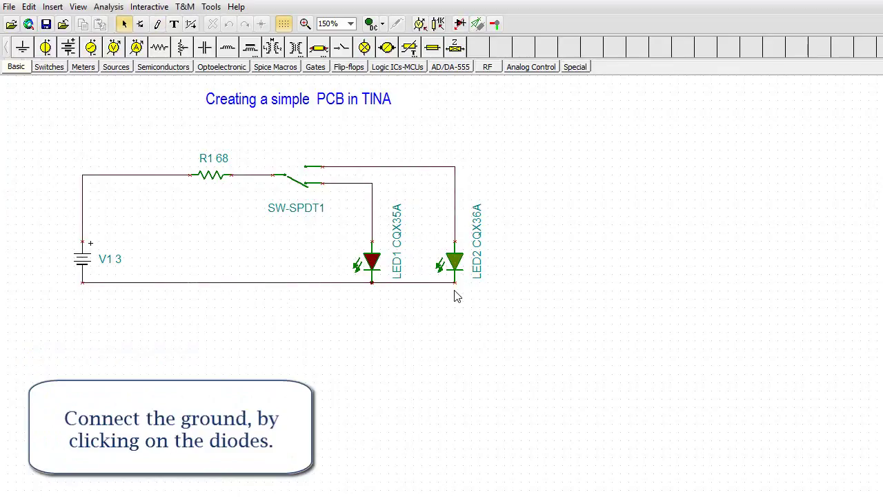
pyautogui.click(450, 127)
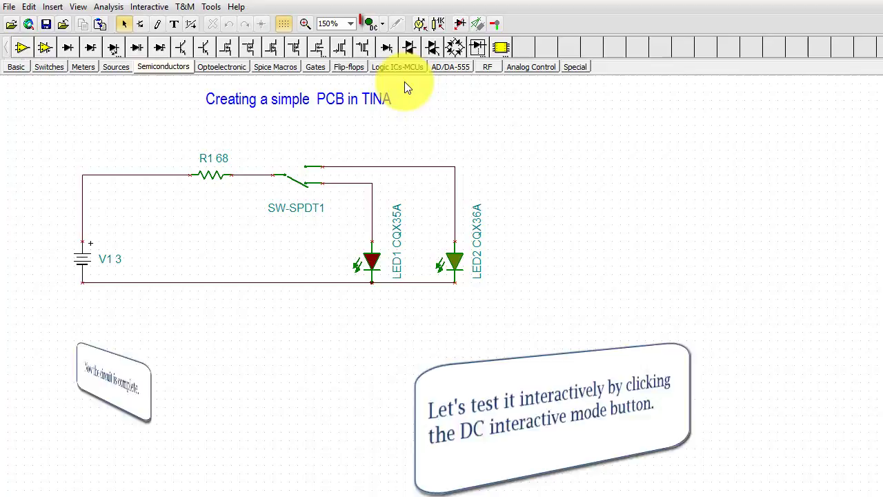
# Step: Run DC interactive mode, flip the switch to light LED2, and toggle the 3D view
pyautogui.click(372, 26)
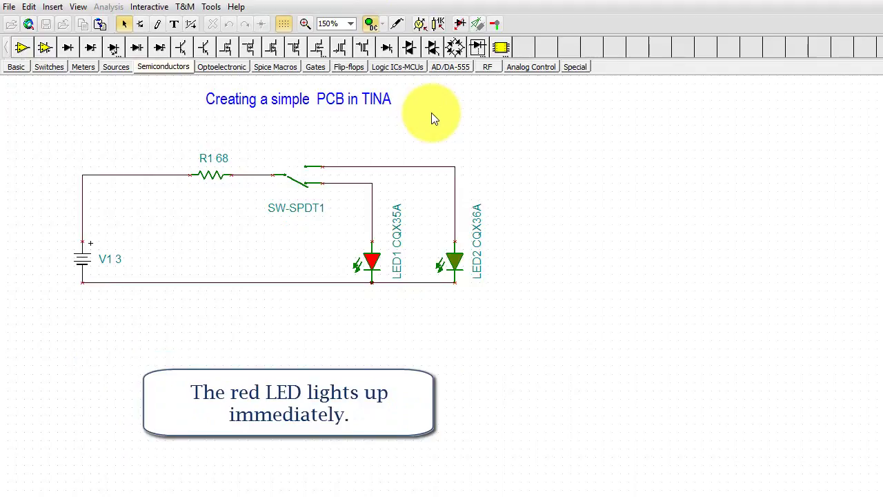
pyautogui.click(309, 173)
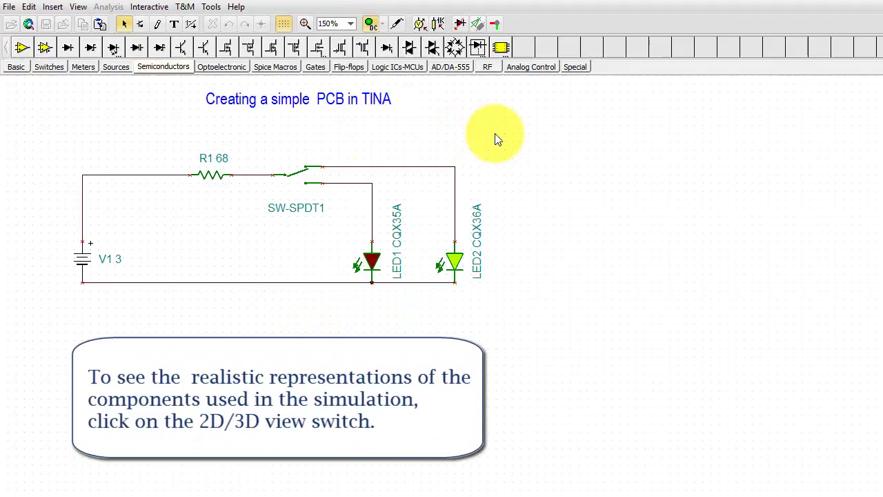
pyautogui.click(479, 26)
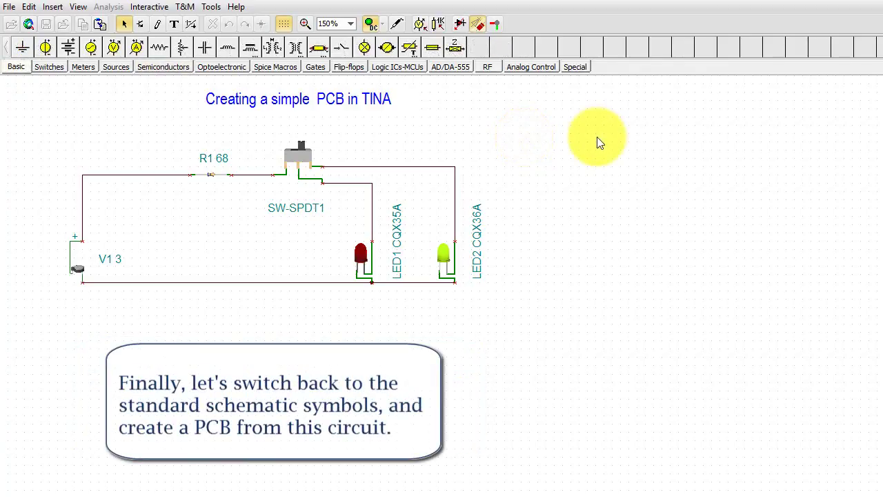
pyautogui.click(478, 25)
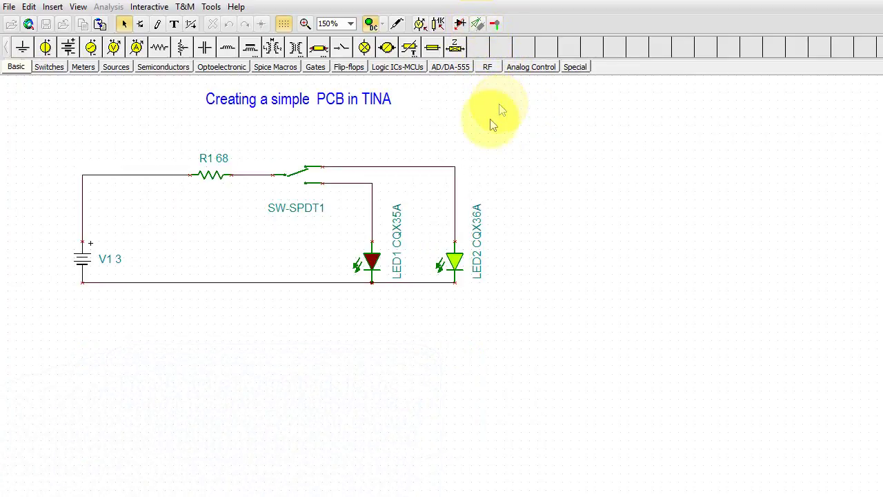
# Step: Create a new autoplaced PCB project on a 2 × 1.5 inch board, skipping the template
pyautogui.click(494, 24)
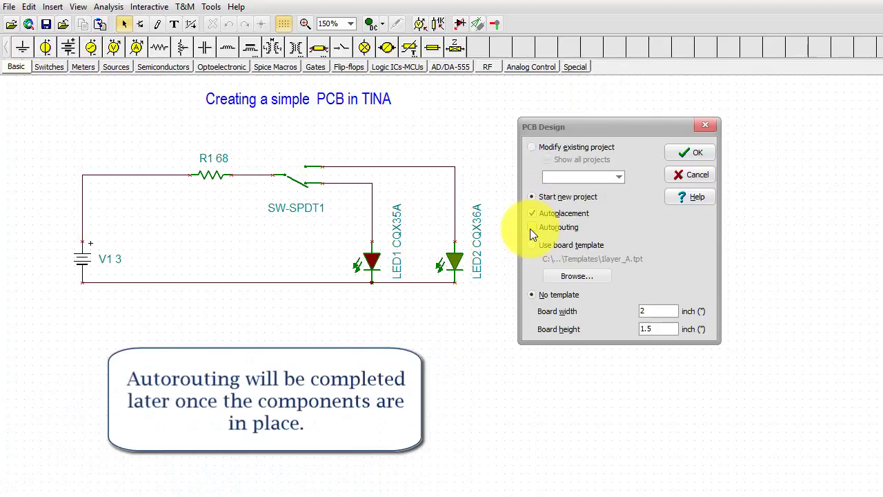
pyautogui.click(532, 246)
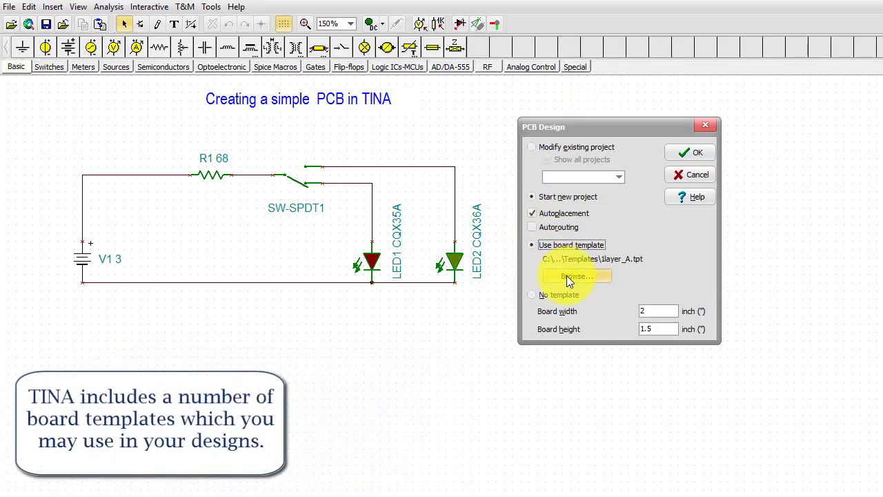
pyautogui.click(569, 279)
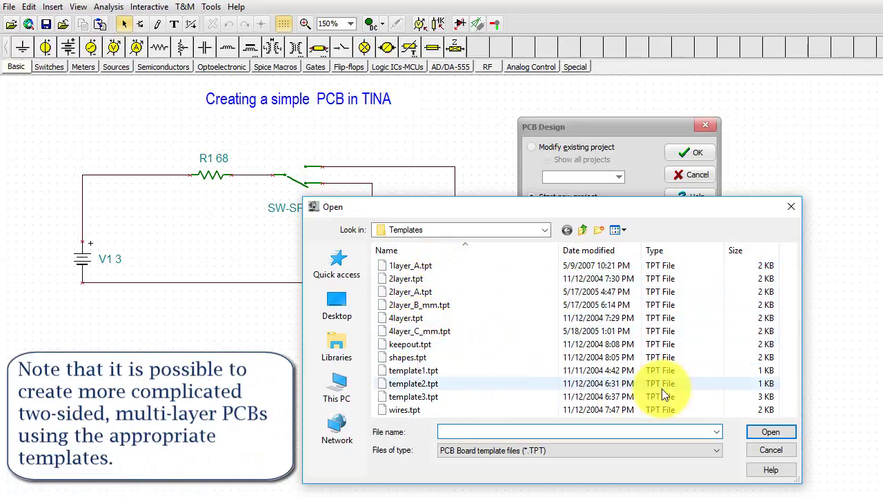
pyautogui.click(772, 450)
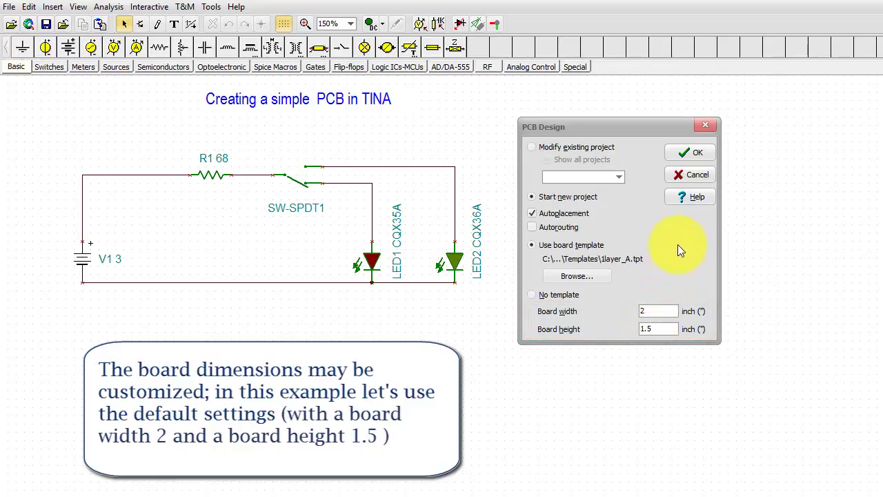
pyautogui.click(689, 154)
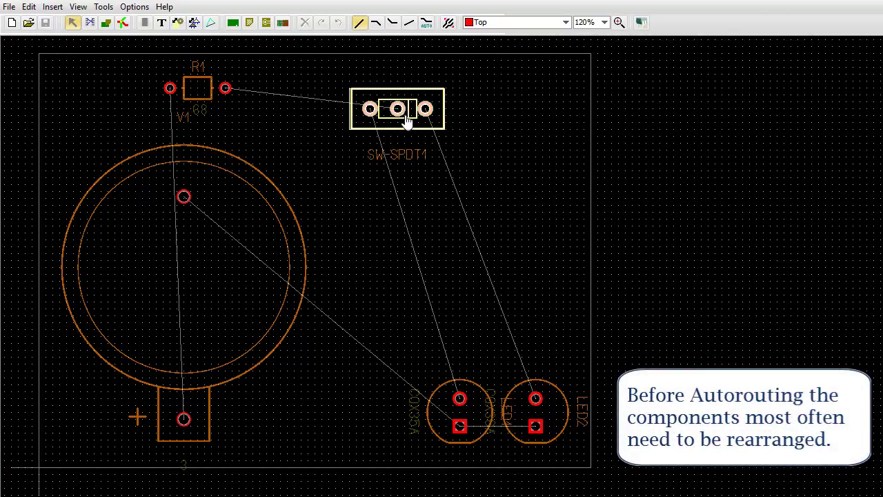
# Step: Move the switch and resistor to new board positions, then autoroute the whole board
pyautogui.moveTo(404, 120); pyautogui.dragTo(498, 311)
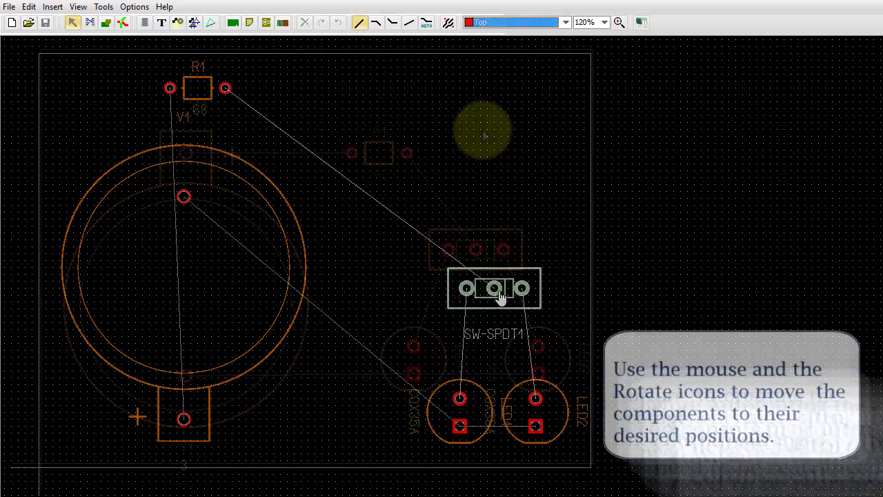
pyautogui.click(397, 158)
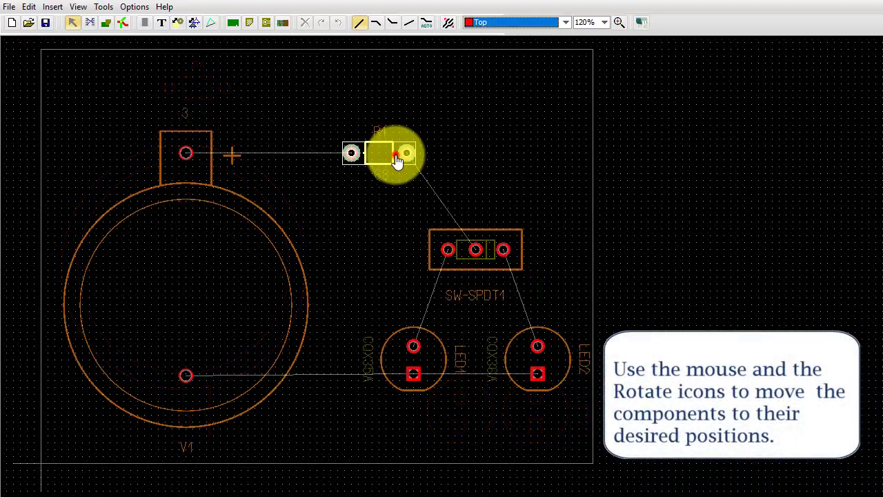
pyautogui.click(501, 138)
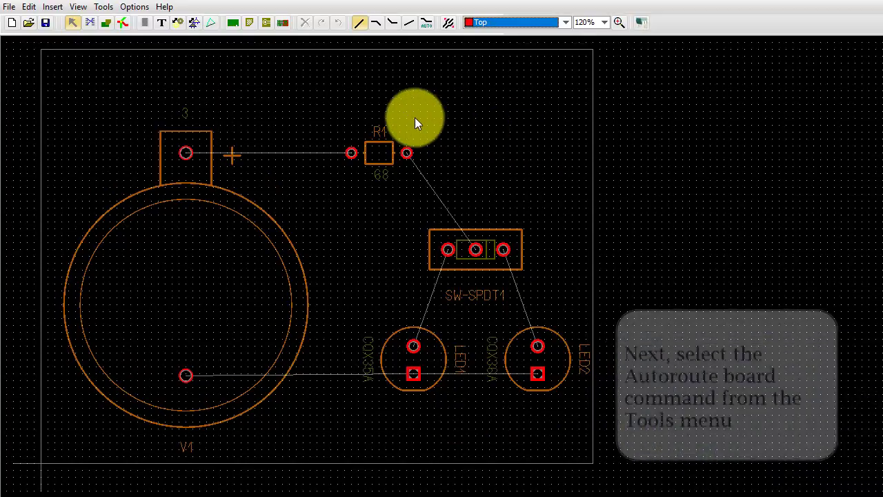
pyautogui.click(103, 7)
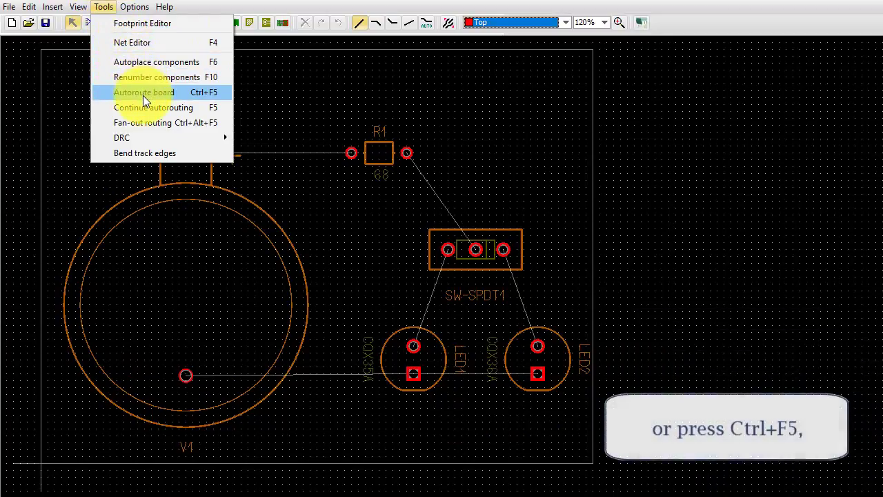
pyautogui.click(143, 95)
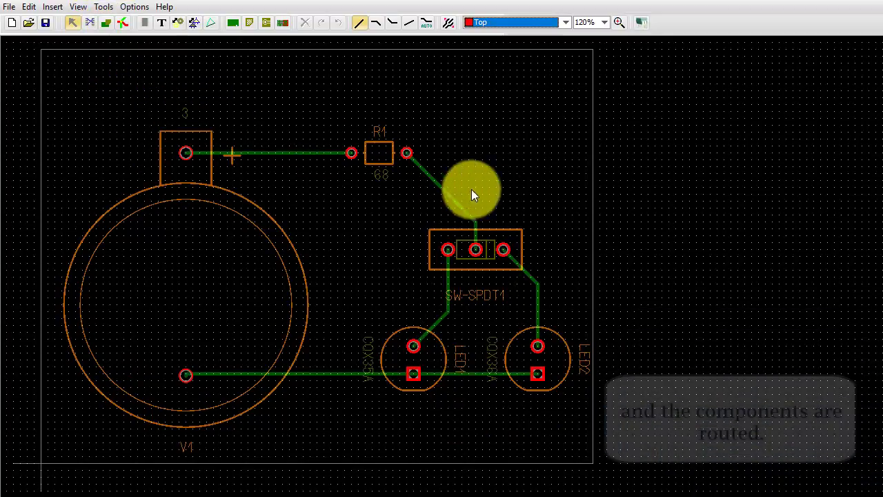
pyautogui.click(644, 89)
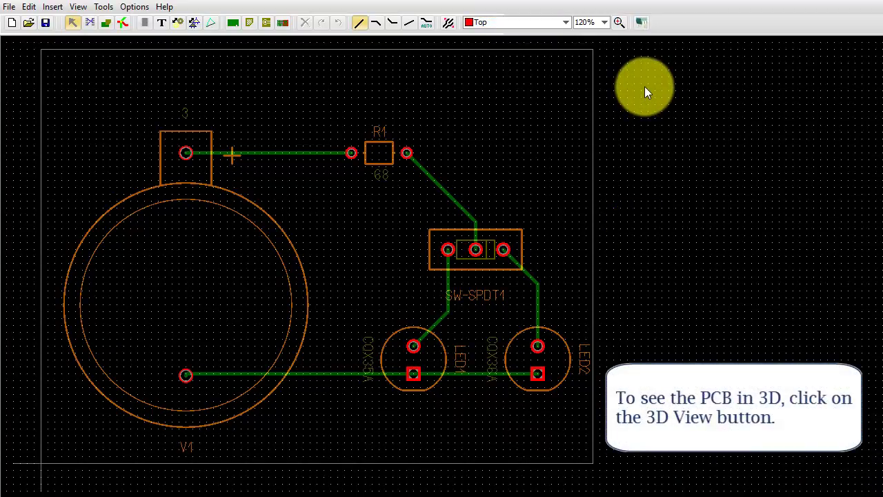
# Step: View the board in 3D and toggle the switch repeatedly so LED1 and LED2 alternate
pyautogui.click(641, 23)
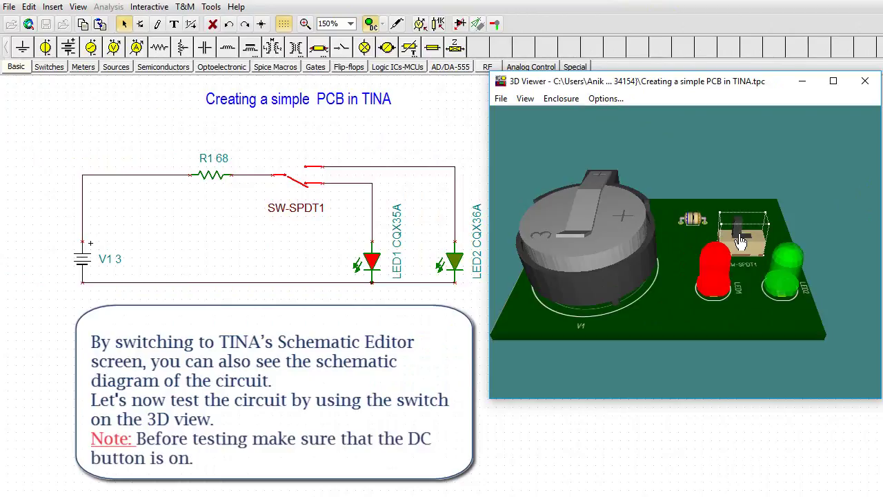
pyautogui.click(740, 240)
pyautogui.click(742, 236)
pyautogui.click(740, 240)
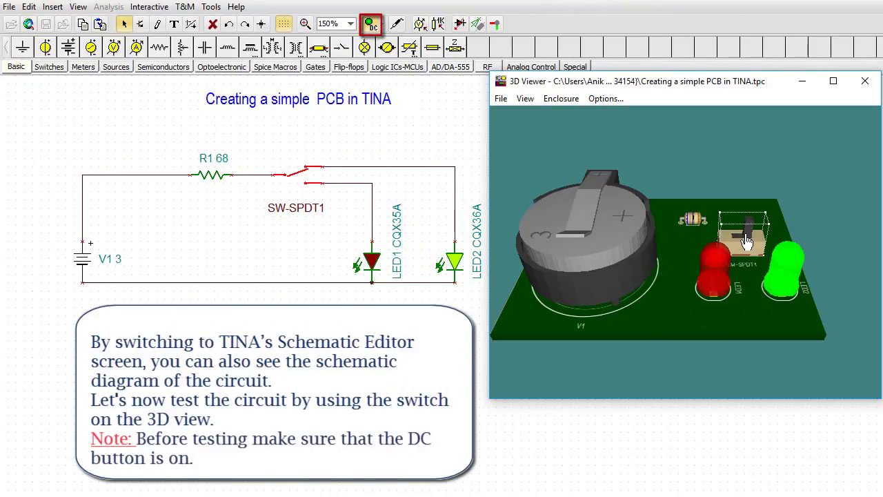
pyautogui.click(747, 240)
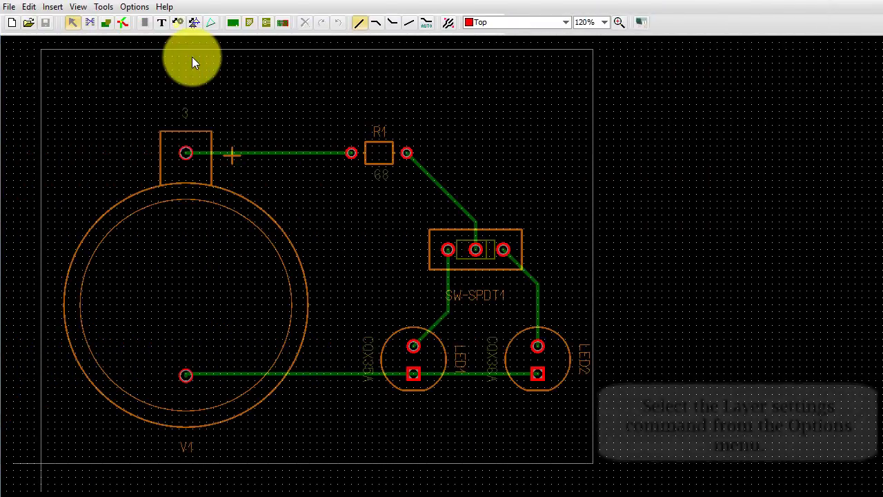
# Step: Change the Top layer's type to Routing in the layer settings
pyautogui.click(135, 6)
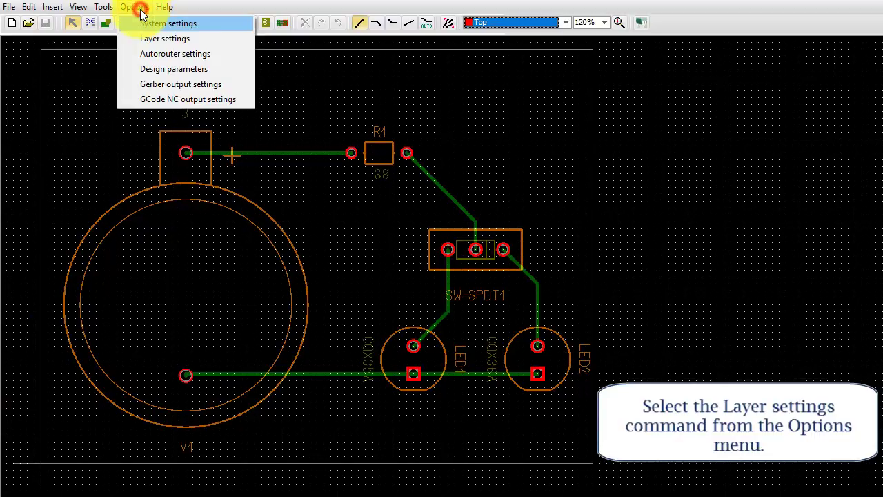
pyautogui.click(159, 40)
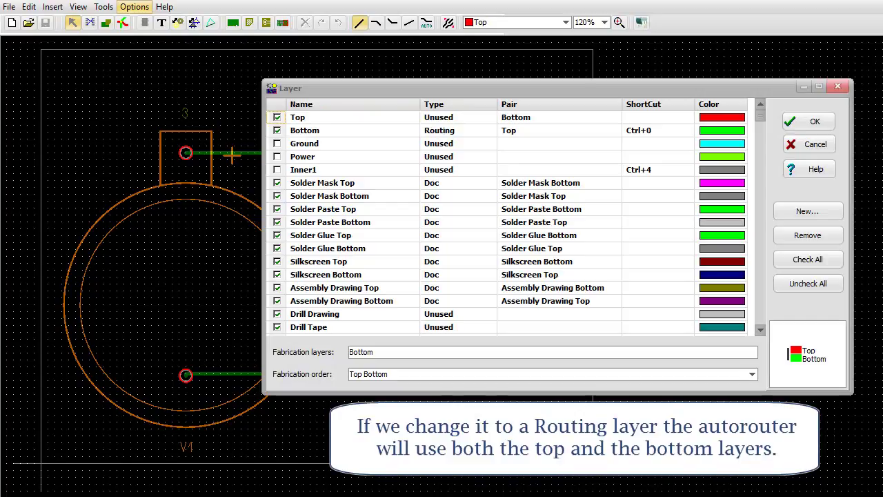
pyautogui.click(493, 118)
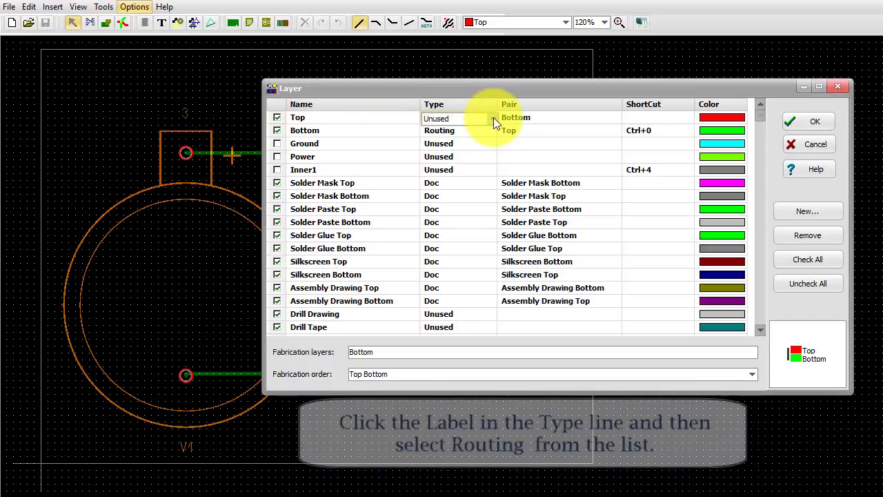
pyautogui.click(493, 117)
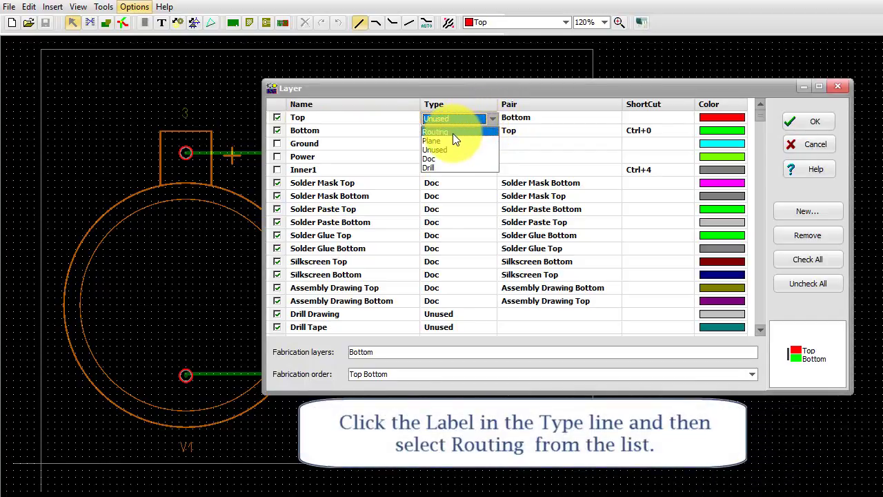
pyautogui.click(452, 133)
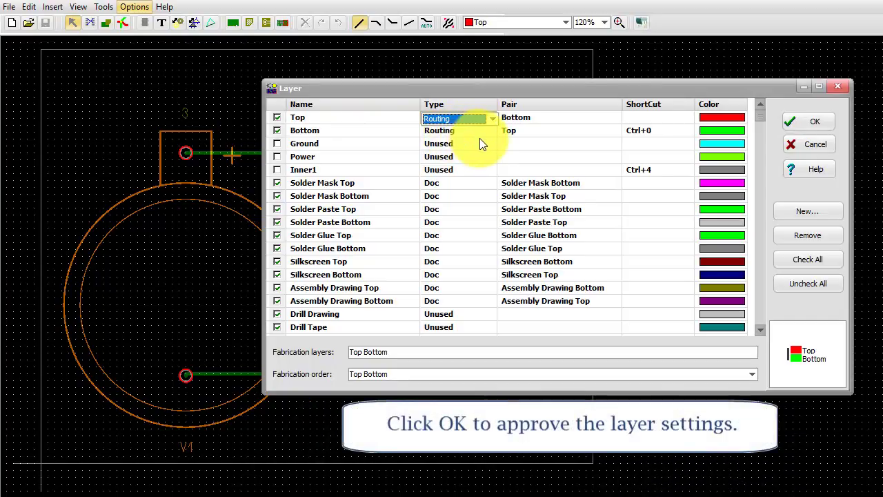
pyautogui.click(804, 122)
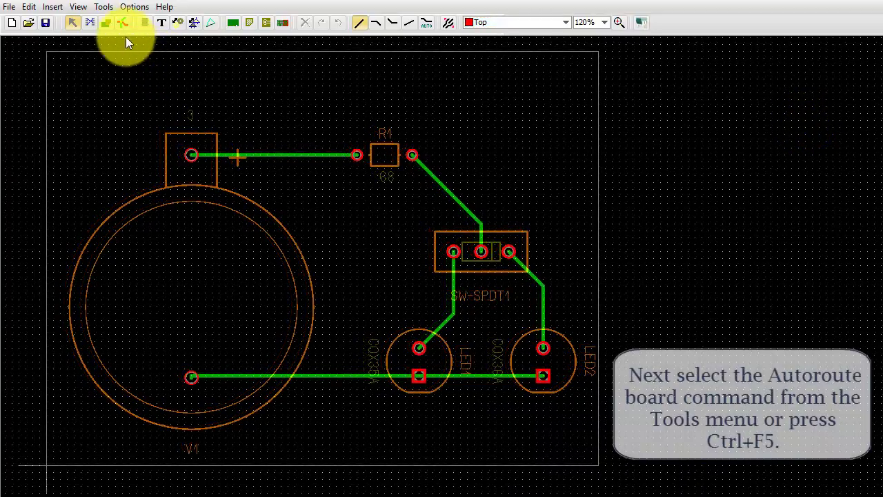
# Step: Autoroute the board again using both Top and Bottom layers
pyautogui.click(103, 9)
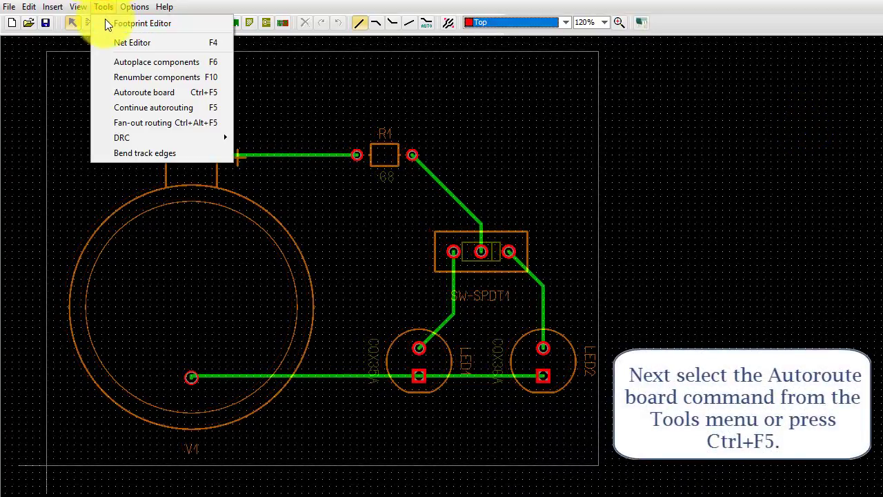
pyautogui.click(143, 93)
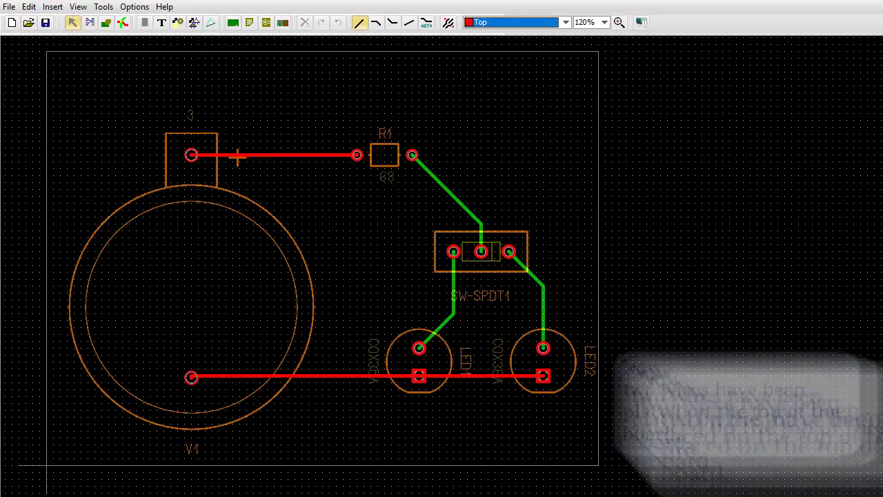
pyautogui.click(687, 108)
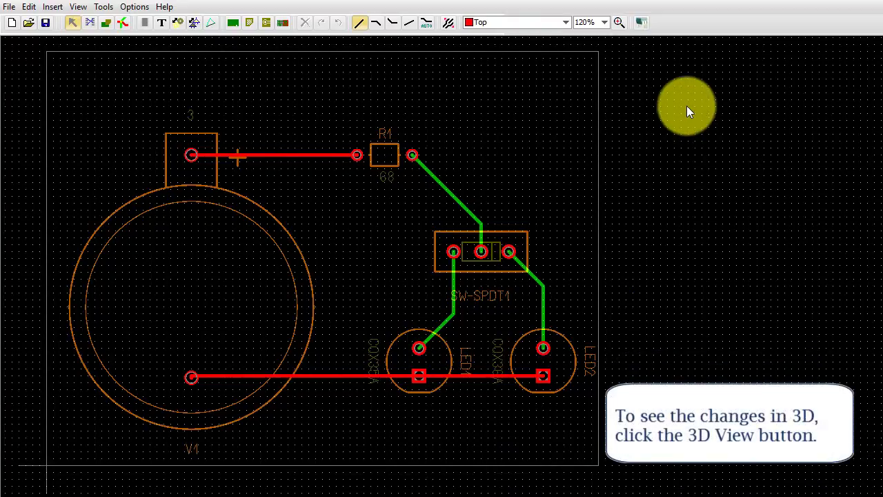
# Step: Show the re-routed board in 3D and tilt it to inspect the underside traces and back
pyautogui.click(642, 23)
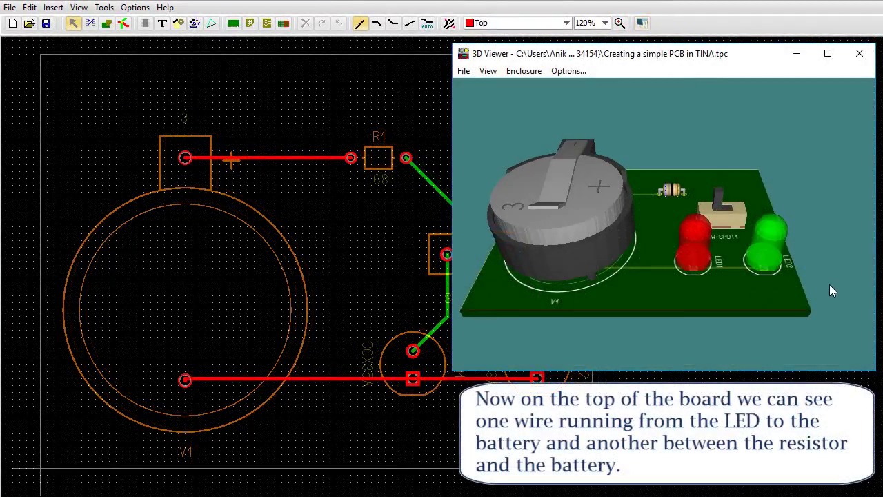
pyautogui.moveTo(830, 284); pyautogui.dragTo(820, 331)
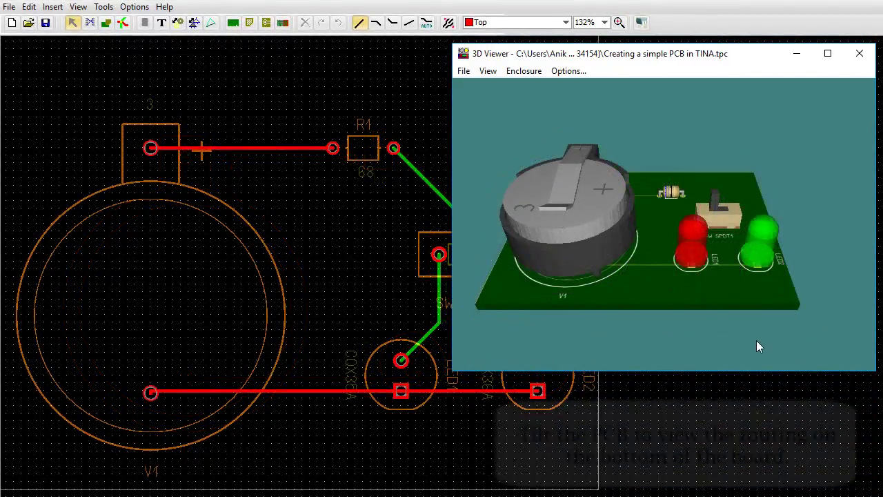
pyautogui.moveTo(756, 340); pyautogui.dragTo(694, 103)
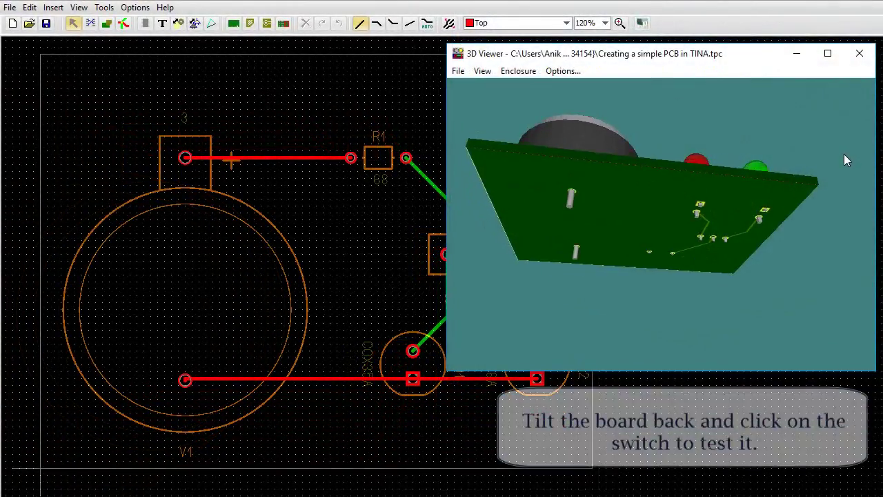
pyautogui.moveTo(845, 156); pyautogui.dragTo(802, 353)
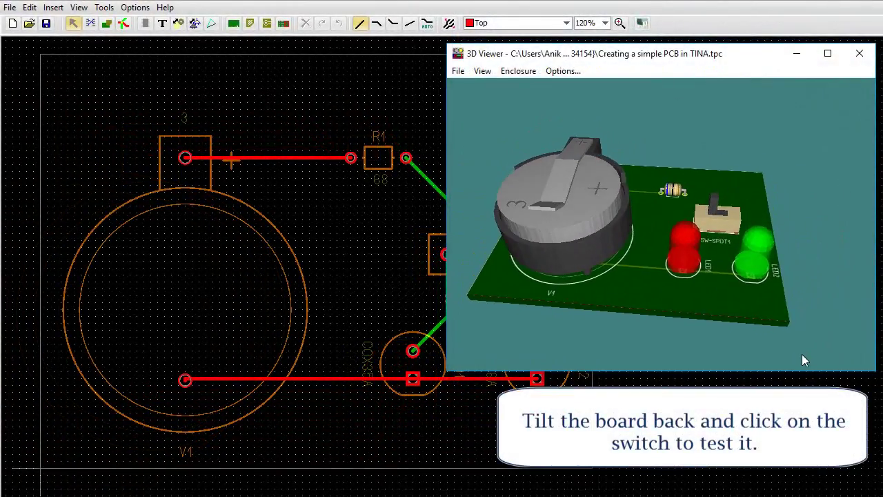
# Step: Angle the view onto the switch and LEDs, then toggle it to light green, then red
pyautogui.moveTo(824, 291); pyautogui.dragTo(818, 312)
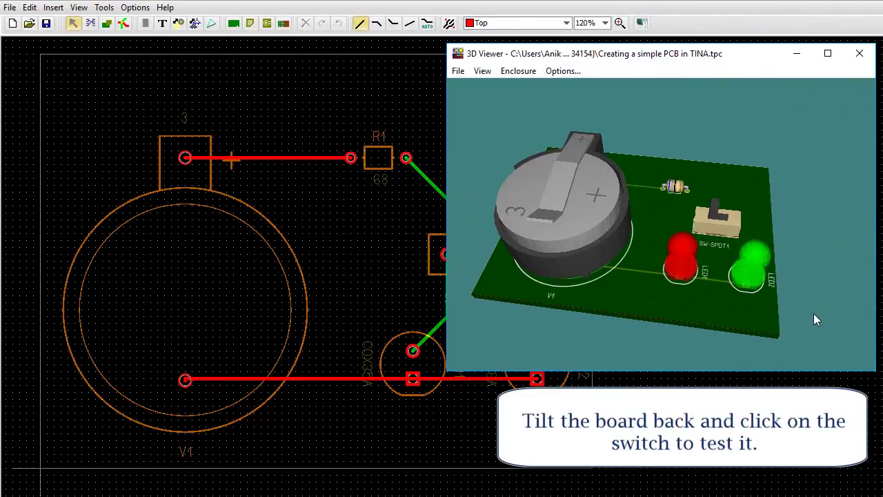
pyautogui.click(713, 223)
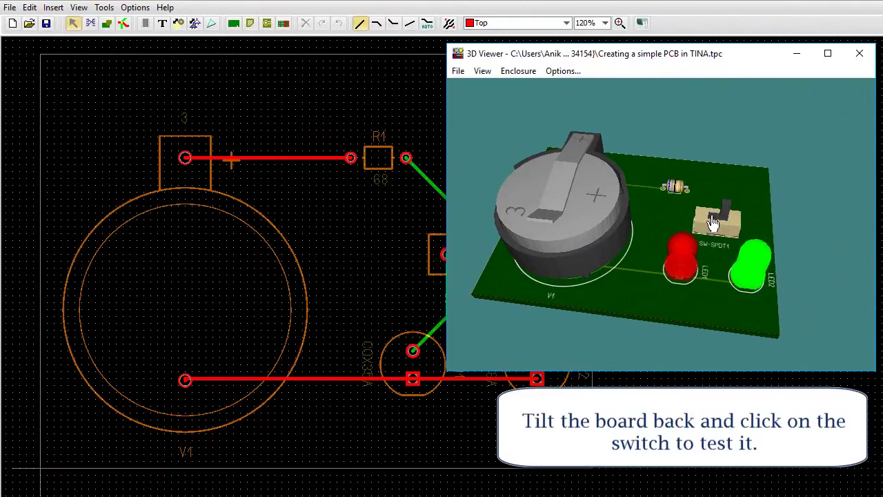
pyautogui.click(726, 222)
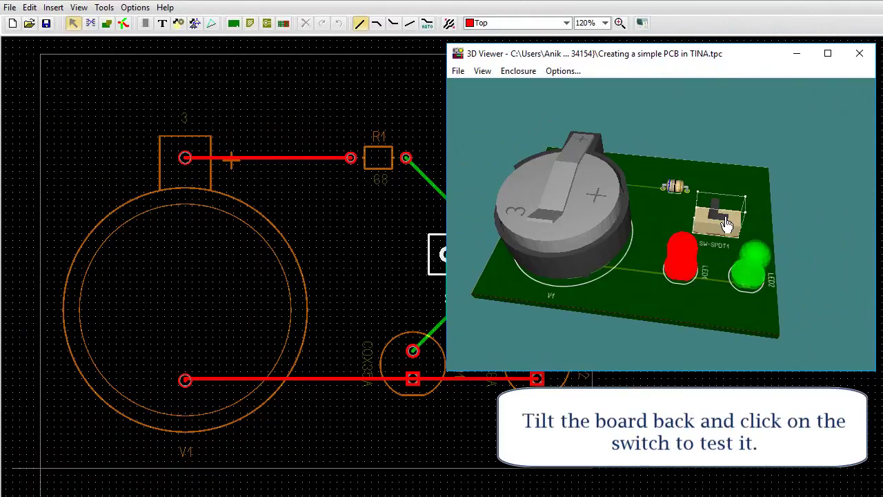